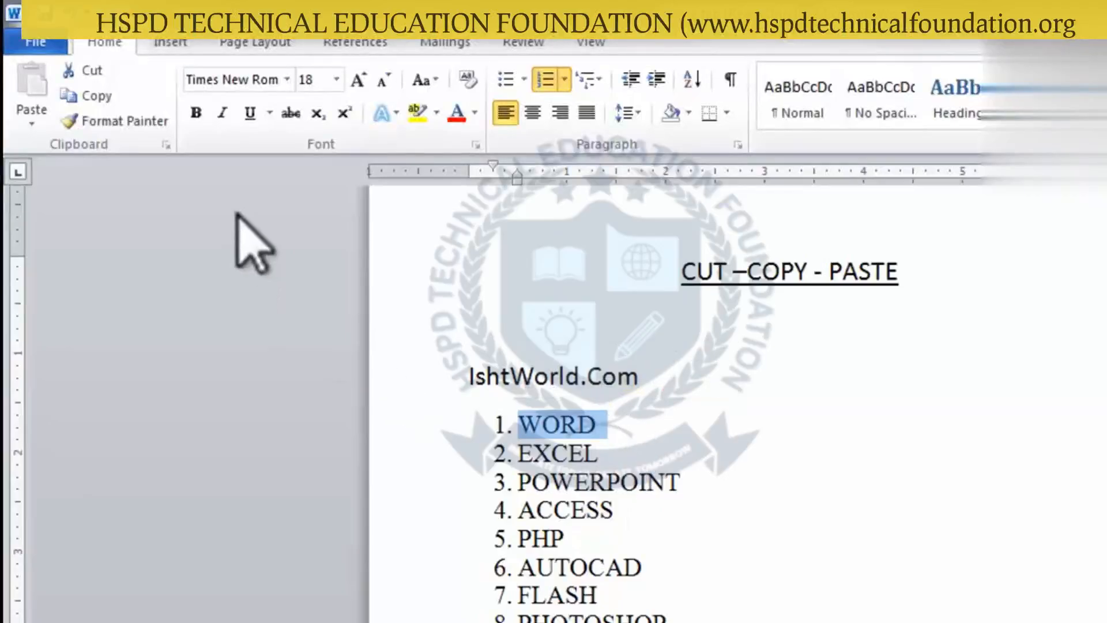
# Cut WORD from the numbered list under IshtWorld.Com and paste it back into the document.
pyautogui.click(87, 70)
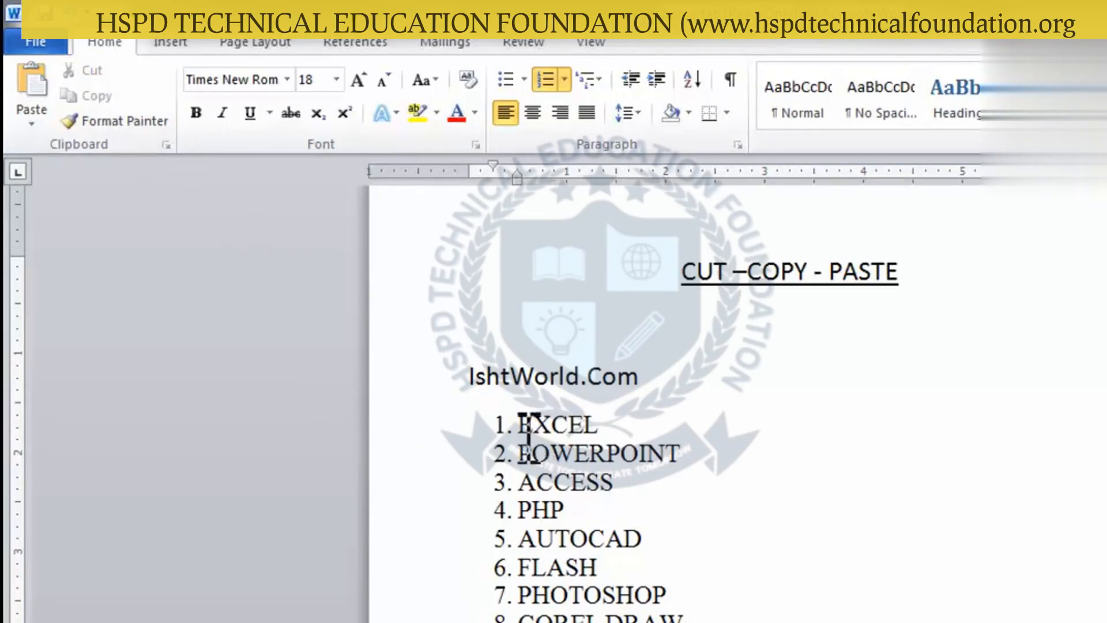
pyautogui.hotkey('ctrl', 'Home')
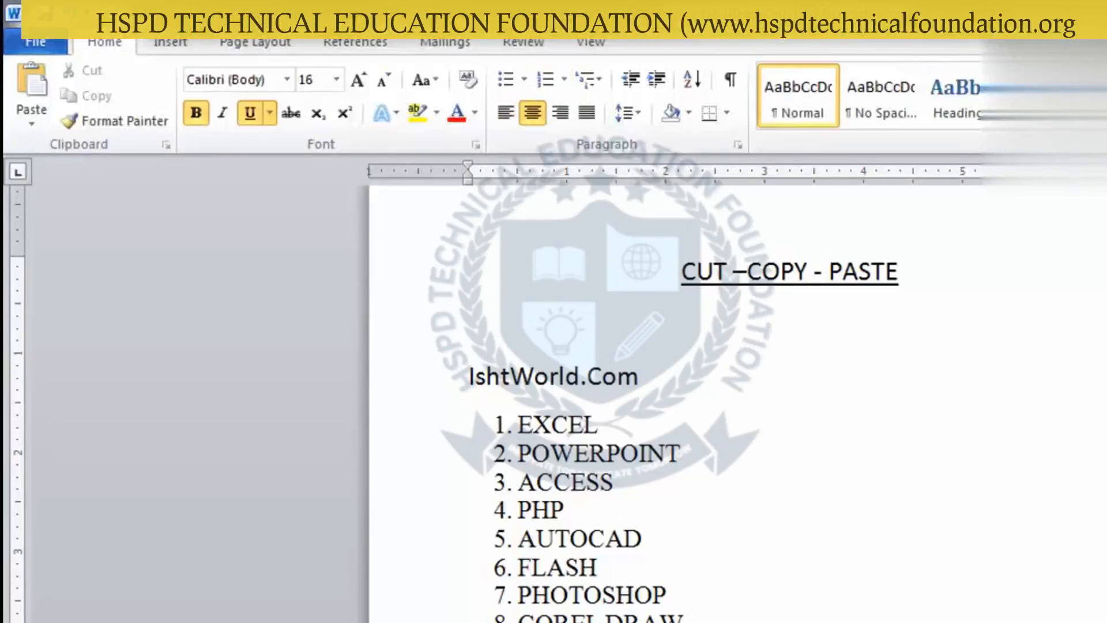
pyautogui.press('Down')
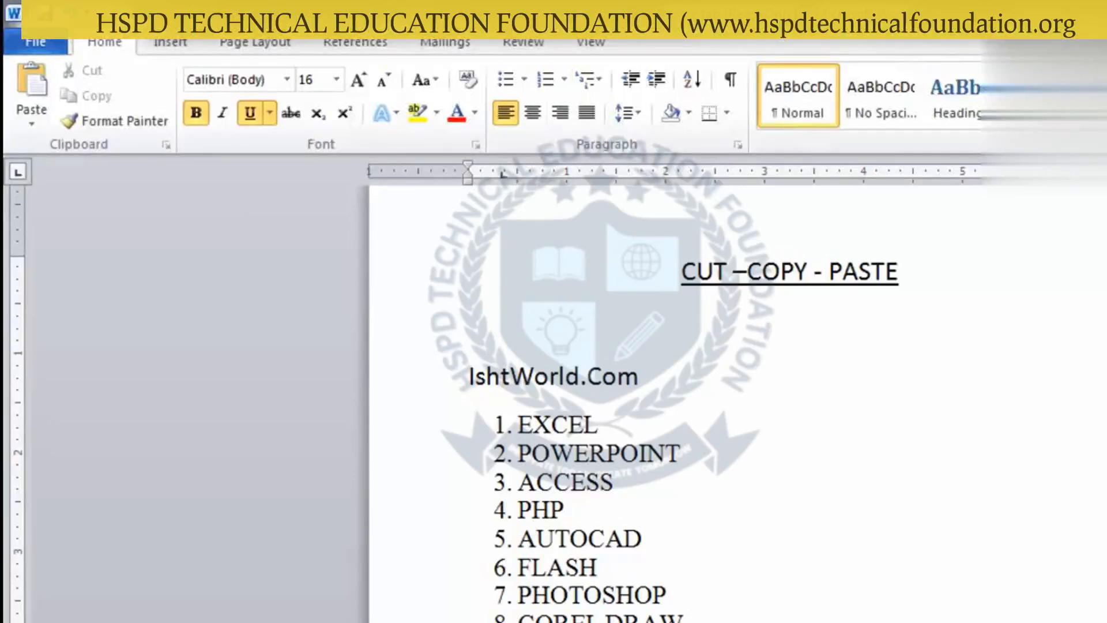
pyautogui.press('Up')
pyautogui.press('Down')
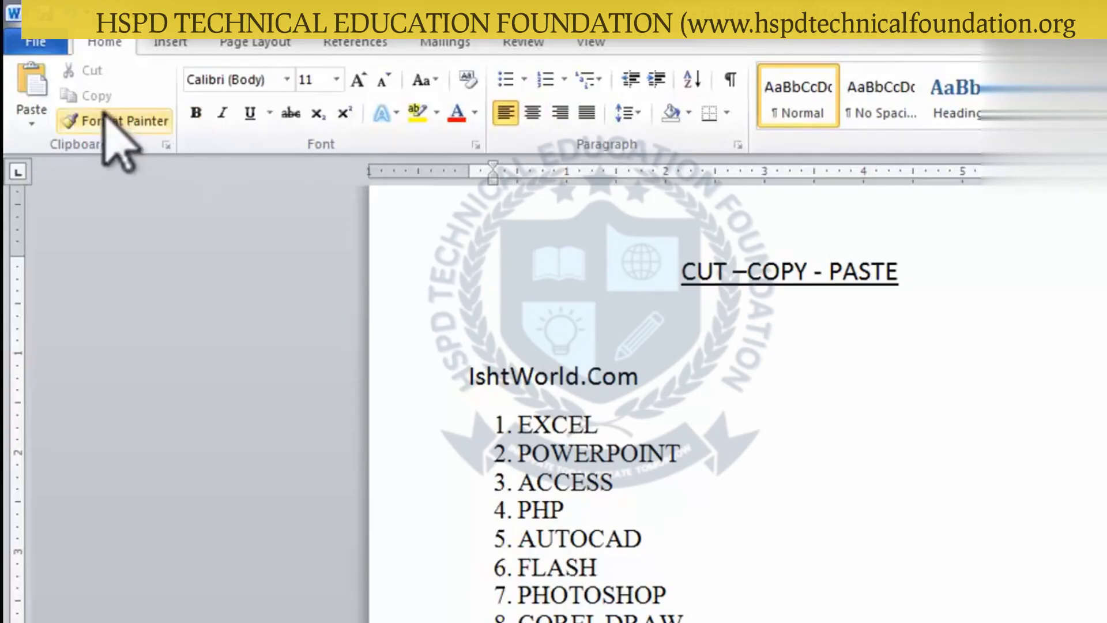
pyautogui.click(35, 108)
pyautogui.click(569, 398)
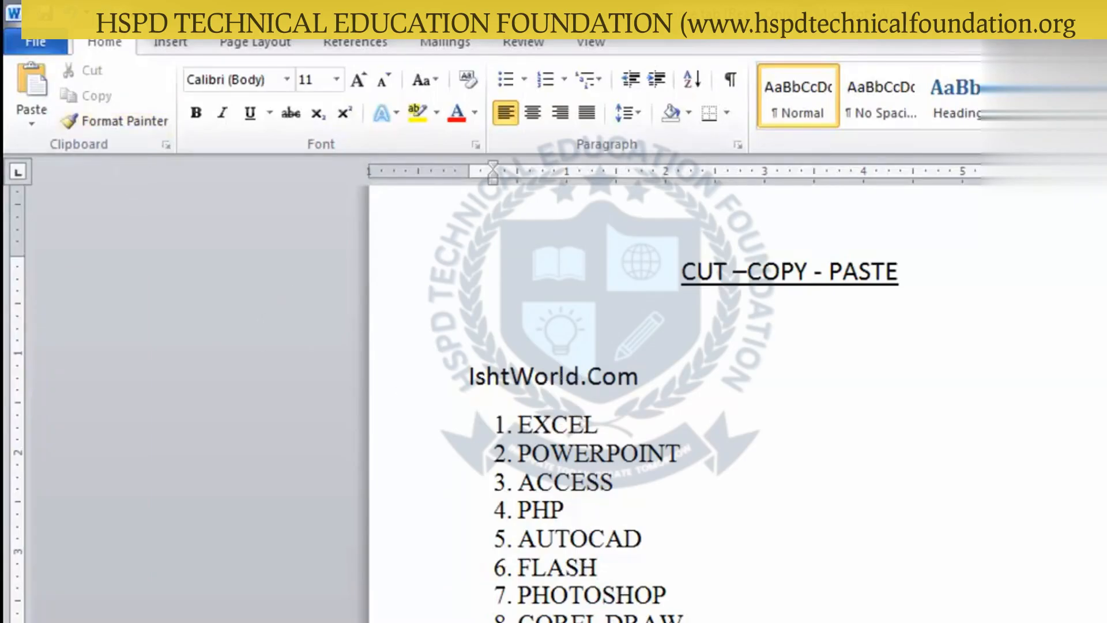
pyautogui.click(32, 93)
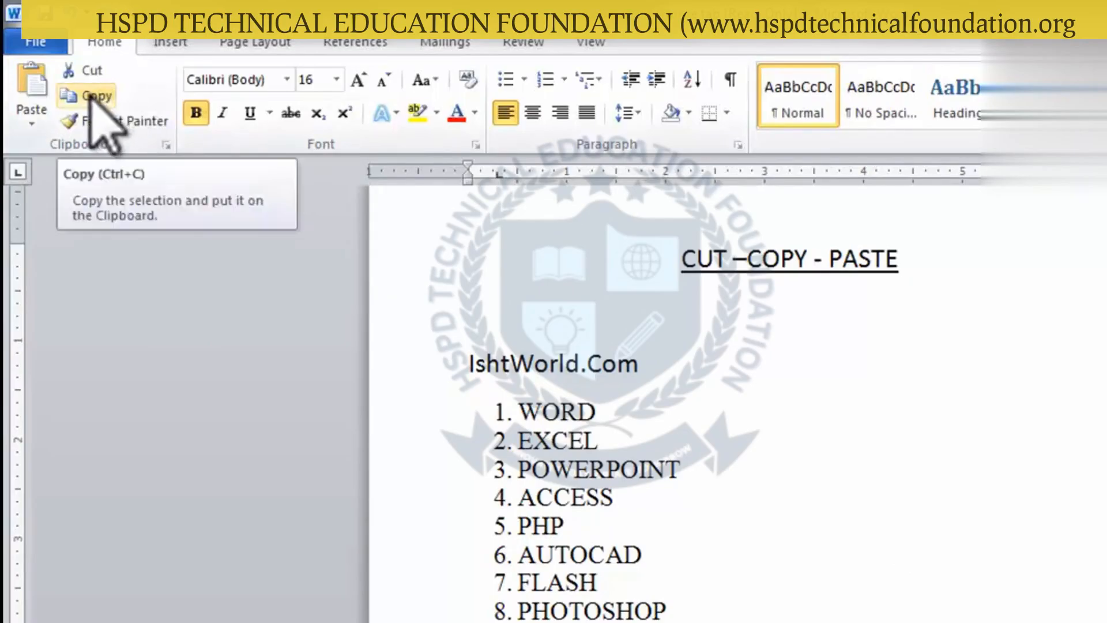
# Copy the IshtWorld.Com line with the list items WORD to ACCESS and paste the copy into the document.
pyautogui.click(768, 471)
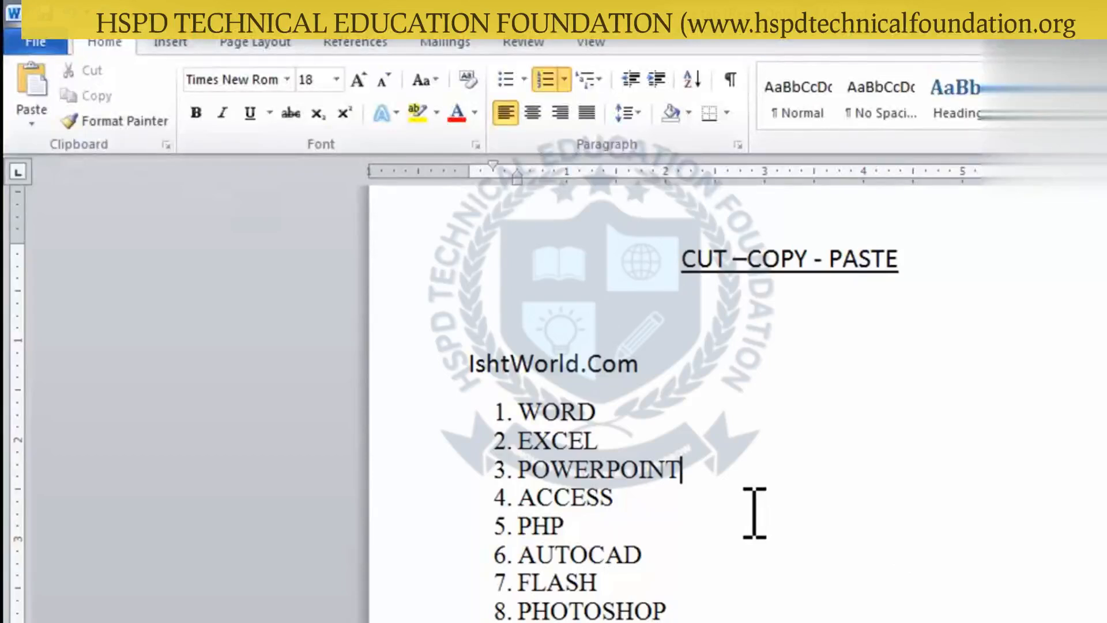
pyautogui.moveTo(752, 513); pyautogui.dragTo(484, 413)
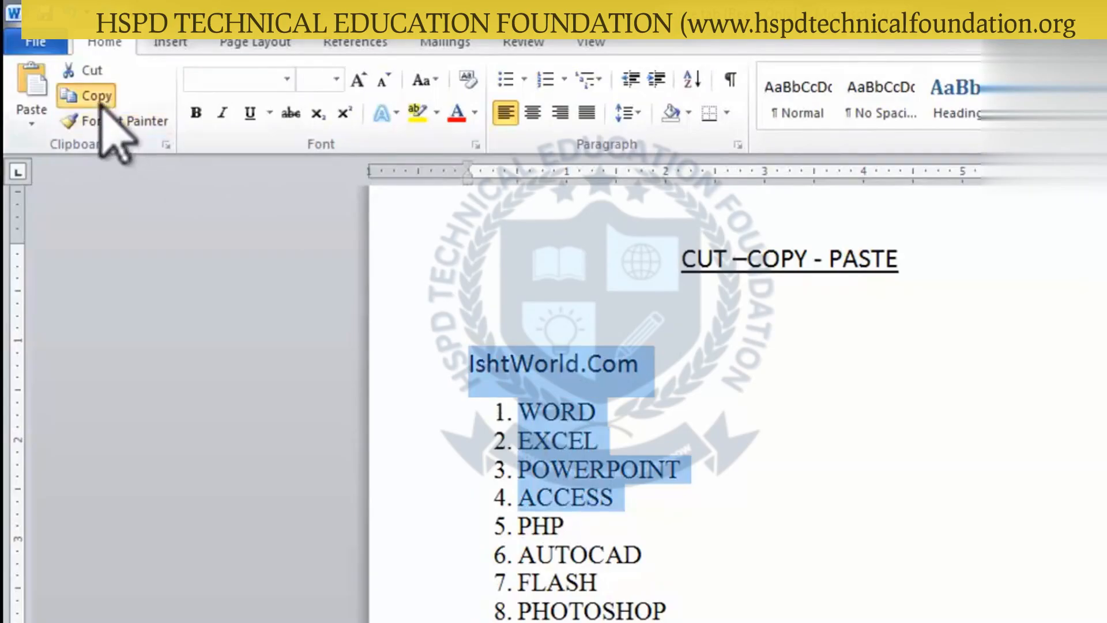
pyautogui.scroll(-1, 576, 432)
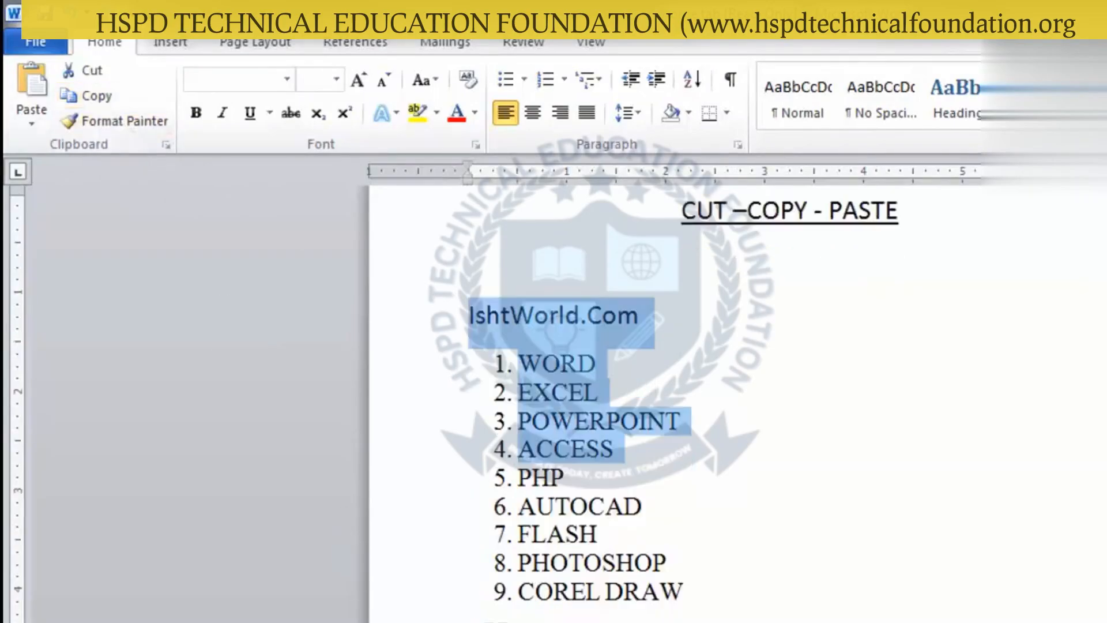
pyautogui.click(576, 316)
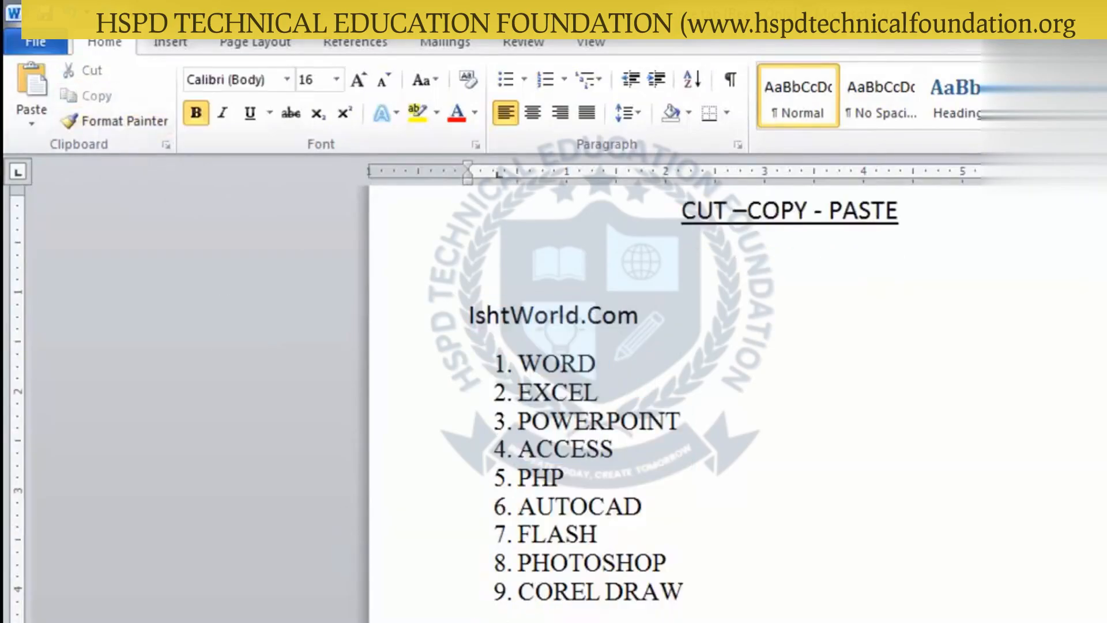
pyautogui.click(30, 87)
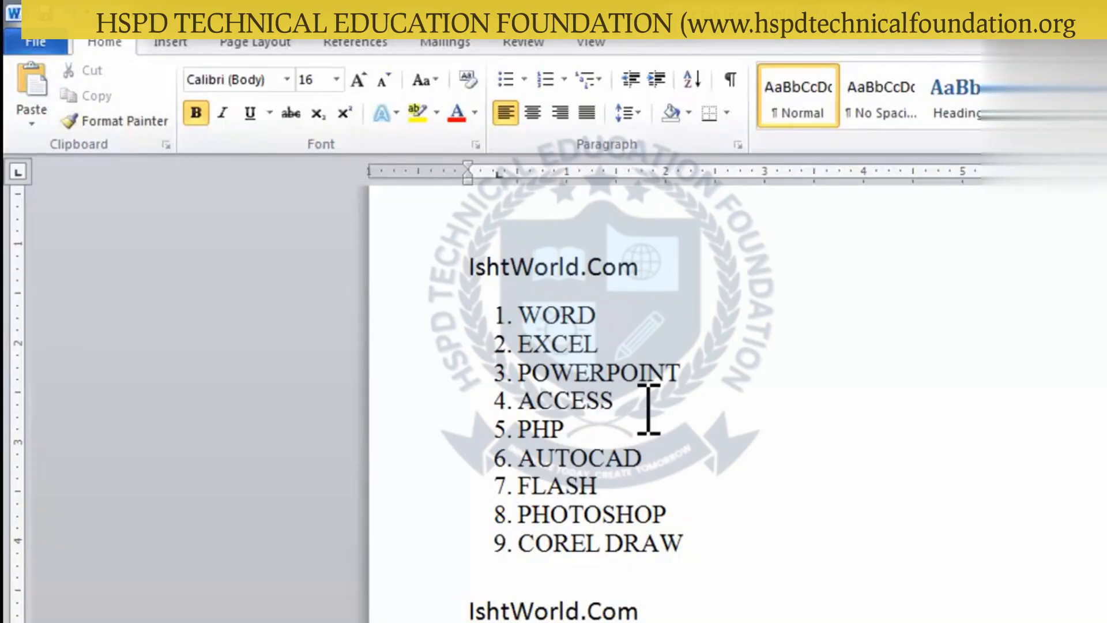
pyautogui.scroll(-2, 645, 386)
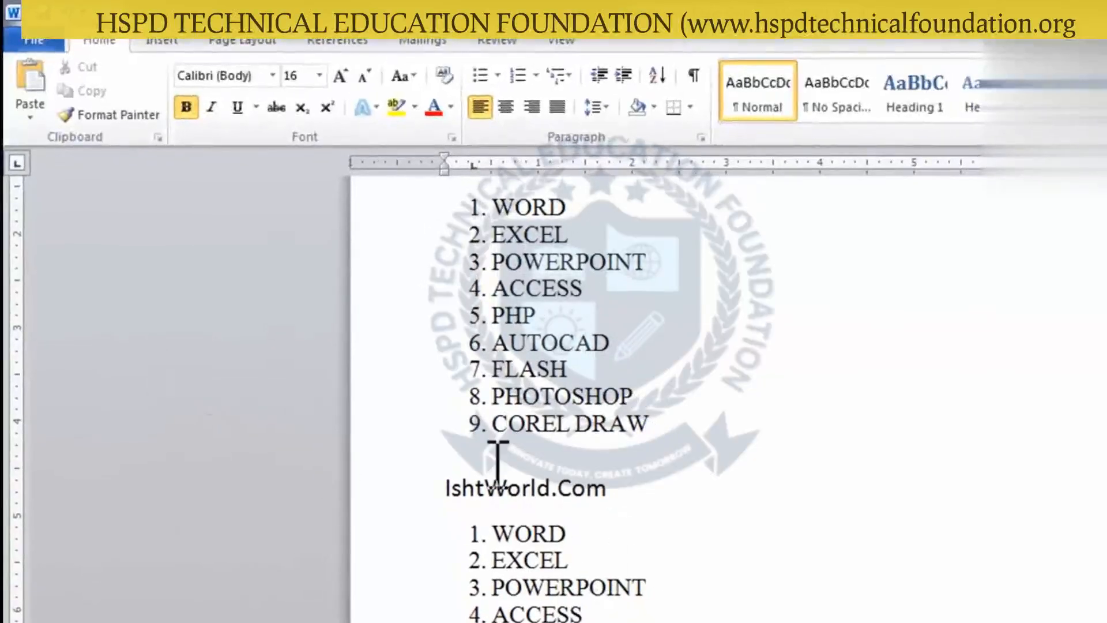
# In the Format Painter section, copy the orange bold italic formatting of WORD onto the list item ACCESS with Format Painter.
pyautogui.scroll(3, 595, 507)
pyautogui.scroll(-15, 630, 576)
pyautogui.click(690, 577)
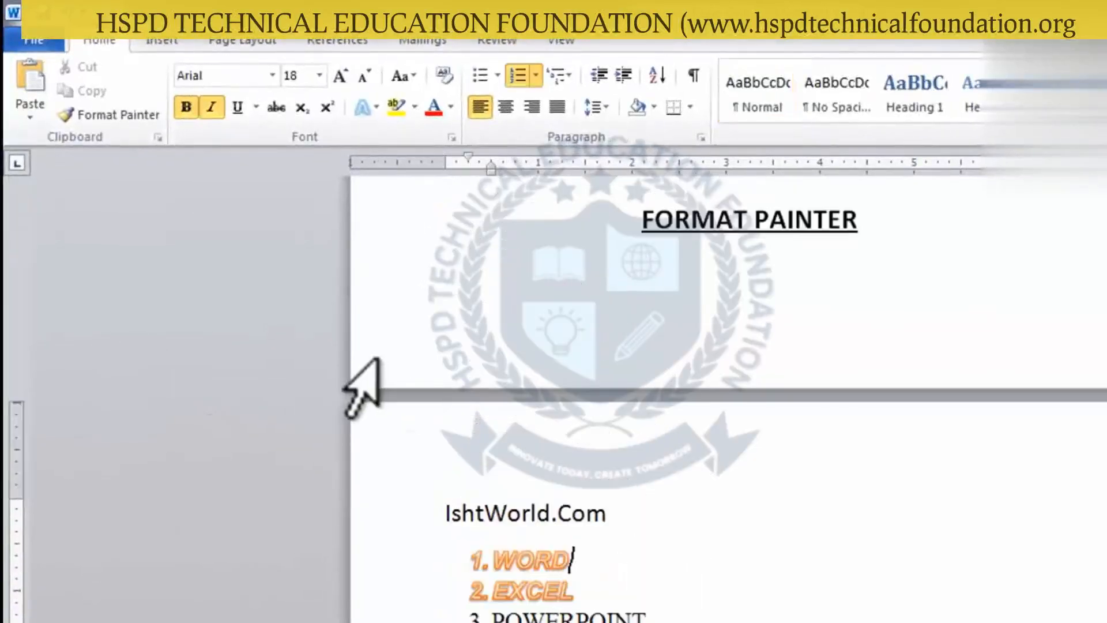
pyautogui.click(102, 115)
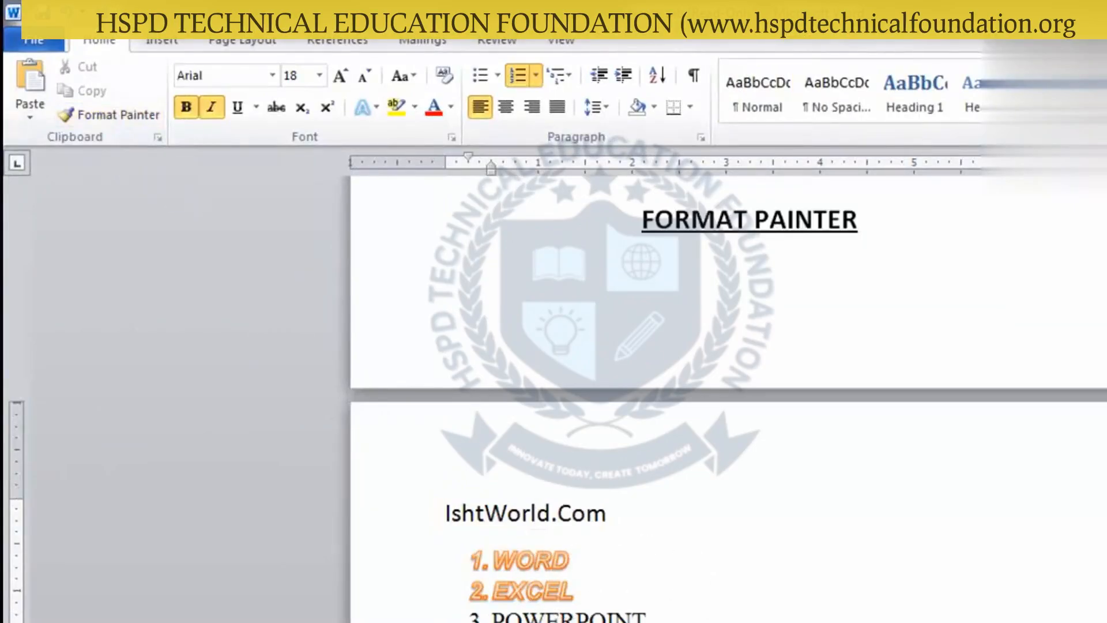
pyautogui.moveTo(603, 550)
pyautogui.mouseDown()
pyautogui.moveTo(605, 593)
pyautogui.moveTo(588, 563)
pyautogui.moveTo(473, 552)
pyautogui.mouseUp()
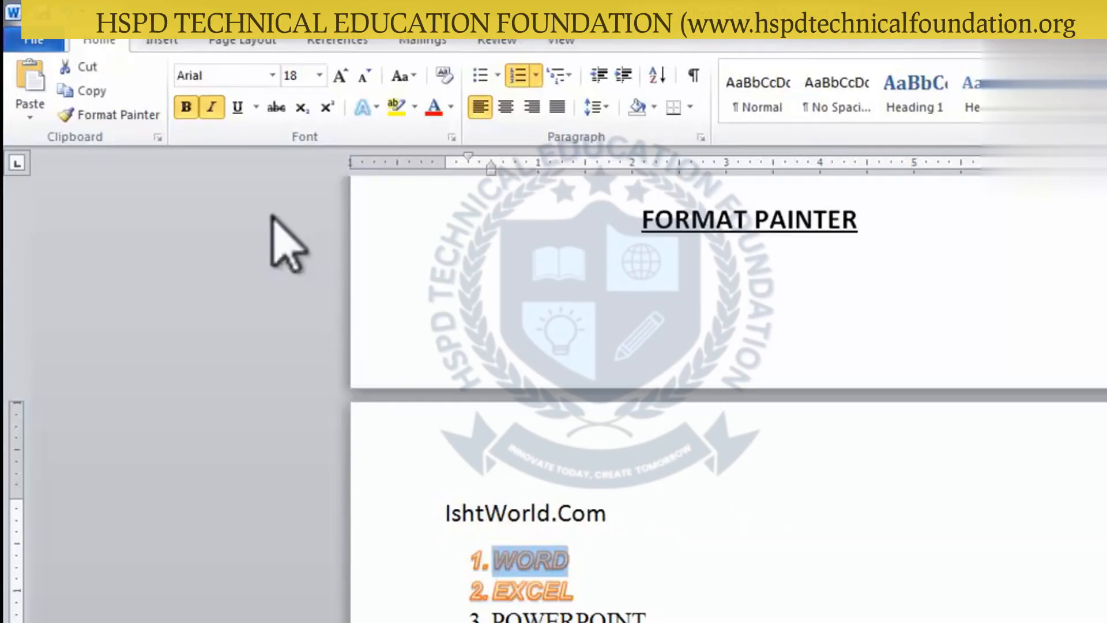
pyautogui.click(103, 114)
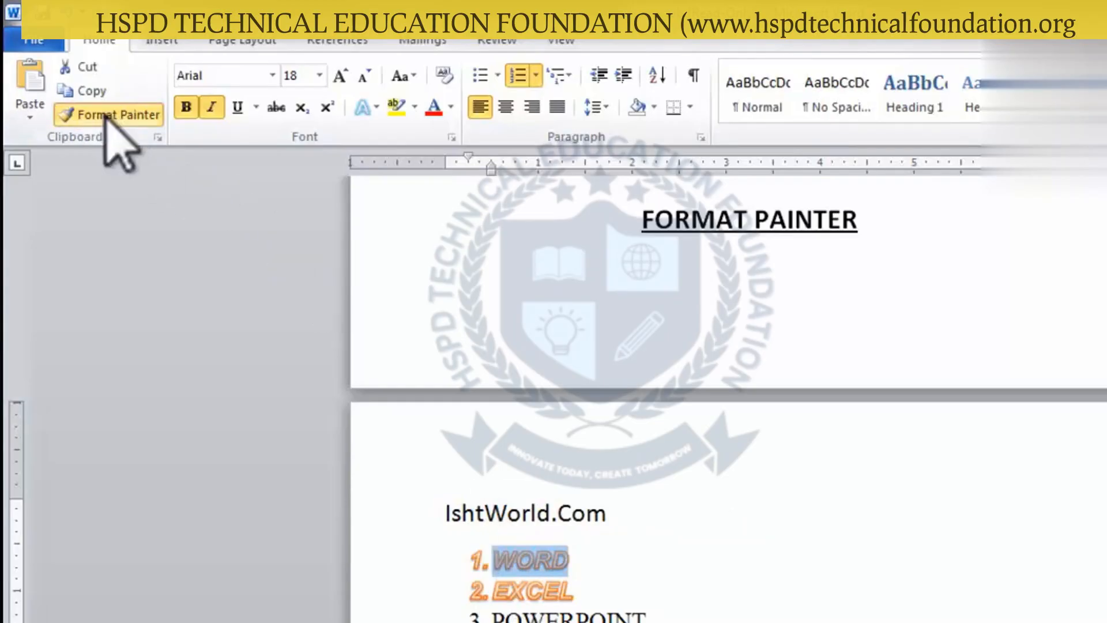
pyautogui.scroll(-2, 533, 588)
pyautogui.moveTo(582, 600); pyautogui.dragTo(481, 603)
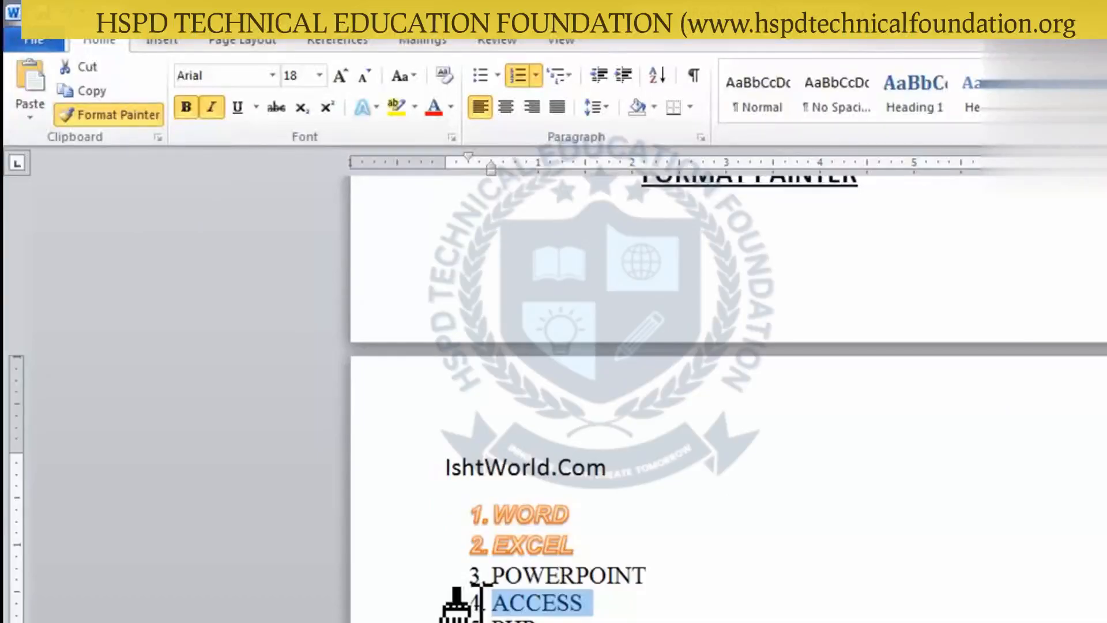
pyautogui.moveTo(481, 602); pyautogui.dragTo(484, 606)
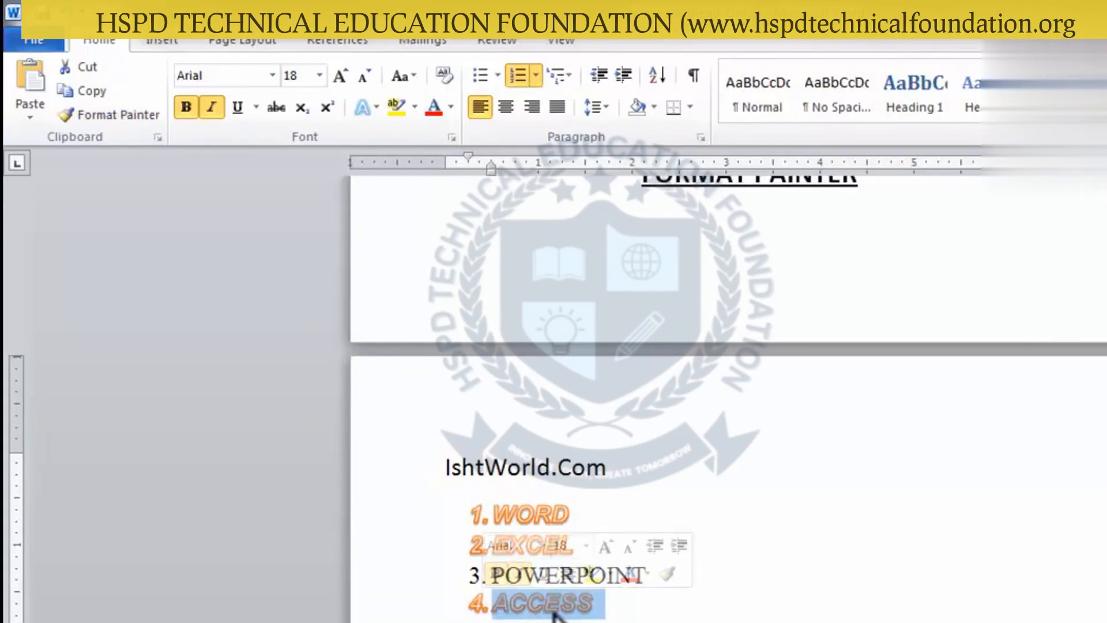
pyautogui.moveTo(591, 519); pyautogui.dragTo(495, 510)
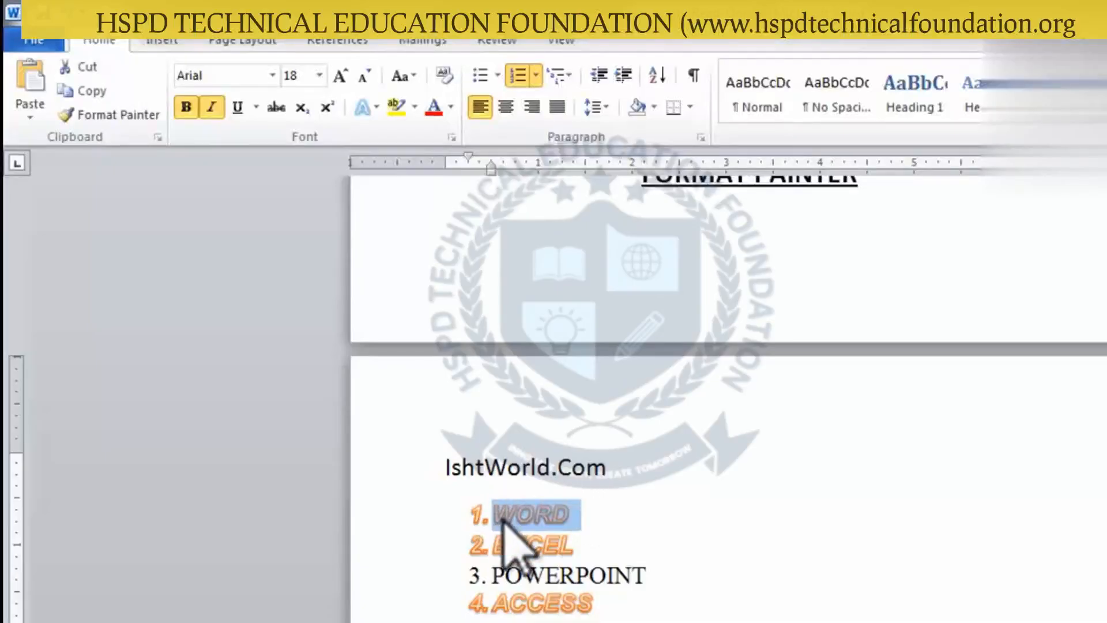
pyautogui.click(113, 114)
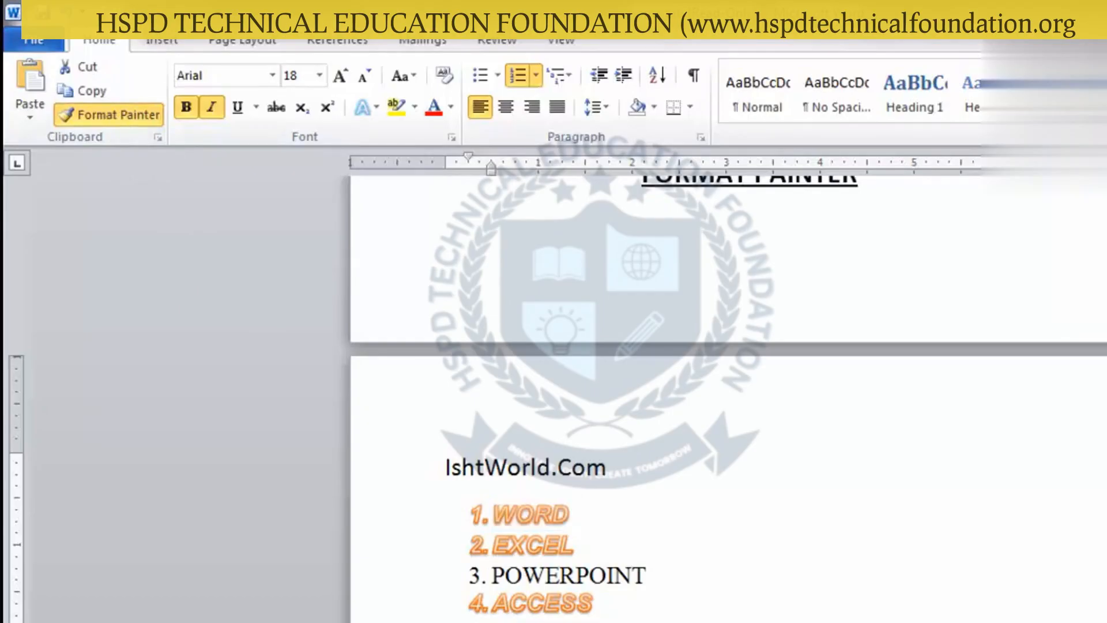
pyautogui.press('Escape')
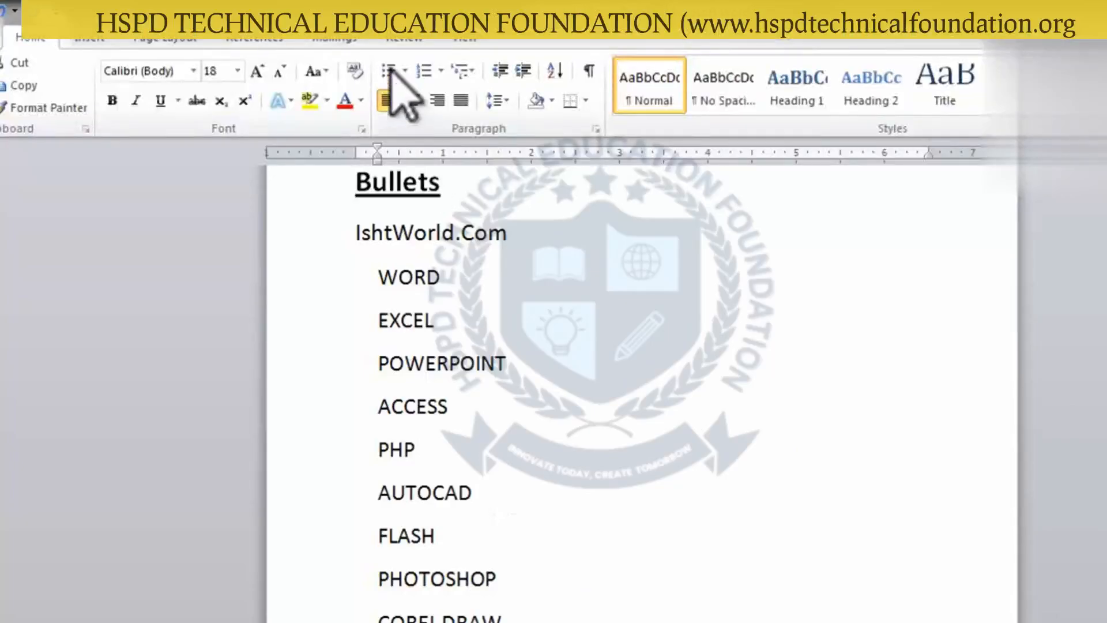
# Format the items WORD through COREL DRAW under the Bullets heading as a list with round bullets.
pyautogui.moveTo(377, 268); pyautogui.dragTo(526, 469)
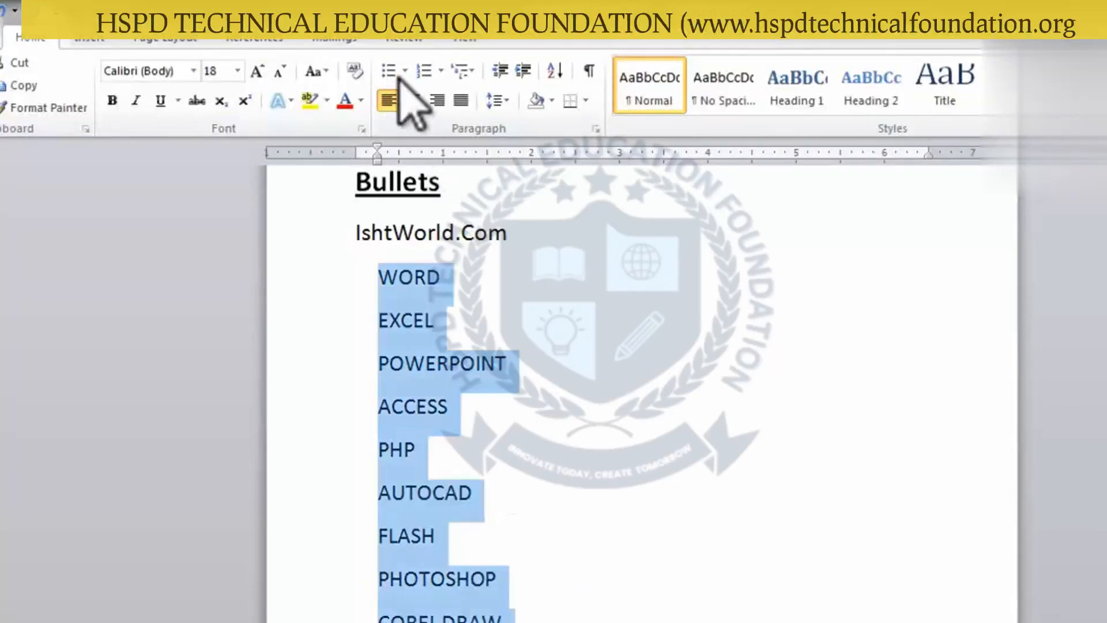
pyautogui.click(561, 467)
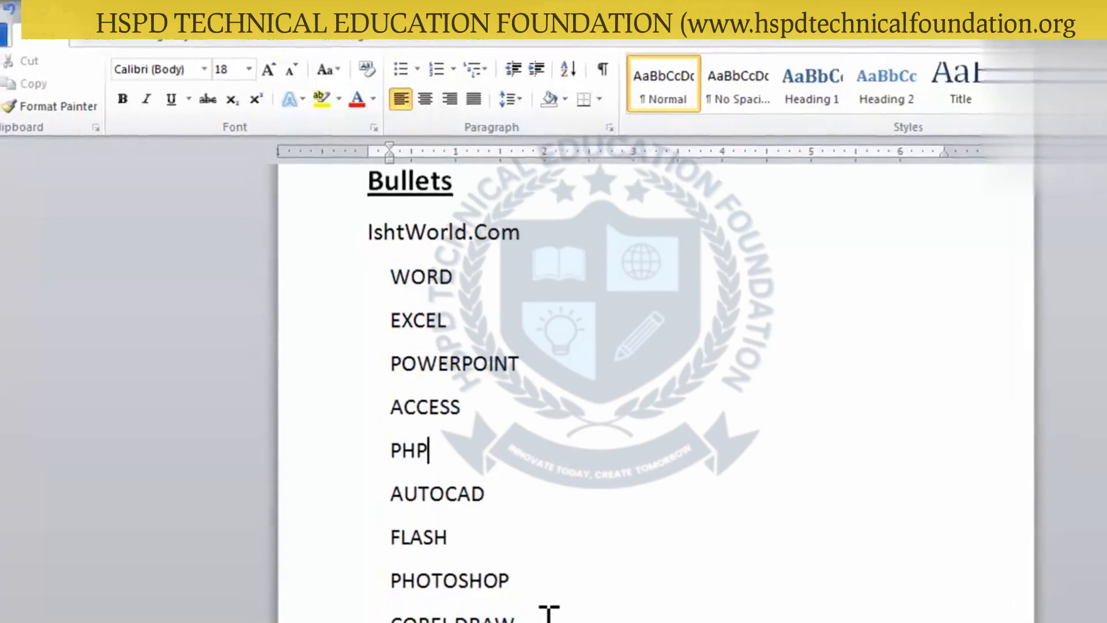
pyautogui.moveTo(527, 613)
pyautogui.mouseDown()
pyautogui.moveTo(355, 469)
pyautogui.moveTo(390, 316)
pyautogui.moveTo(412, 279)
pyautogui.mouseUp()
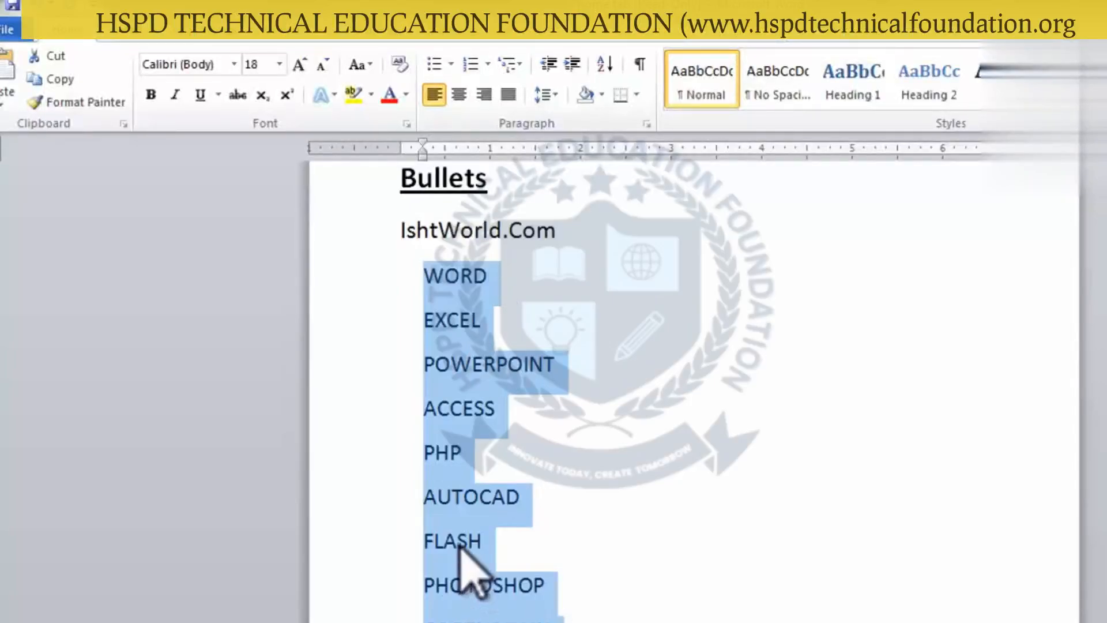
pyautogui.click(434, 65)
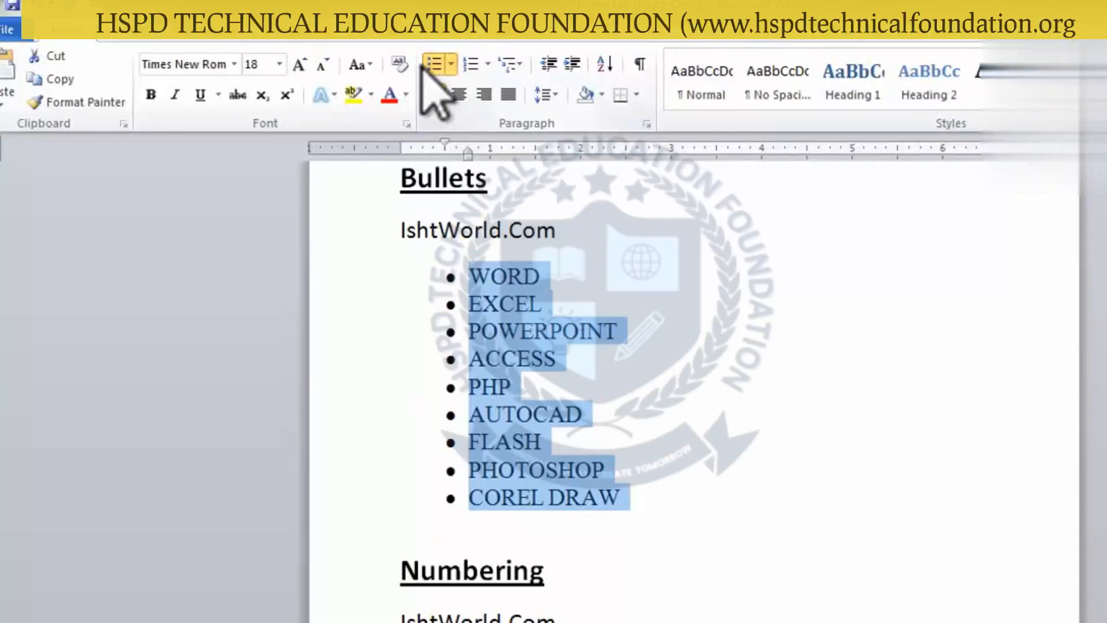
pyautogui.scroll(-3, 548, 296)
pyautogui.scroll(2, 487, 141)
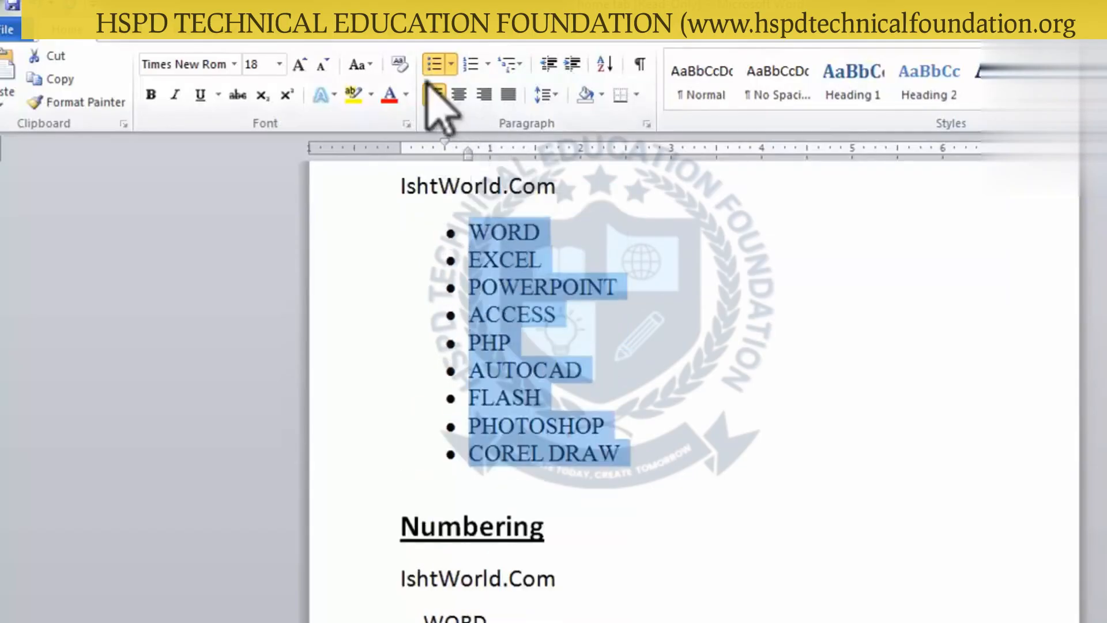
pyautogui.hotkey('ctrl', 'z')
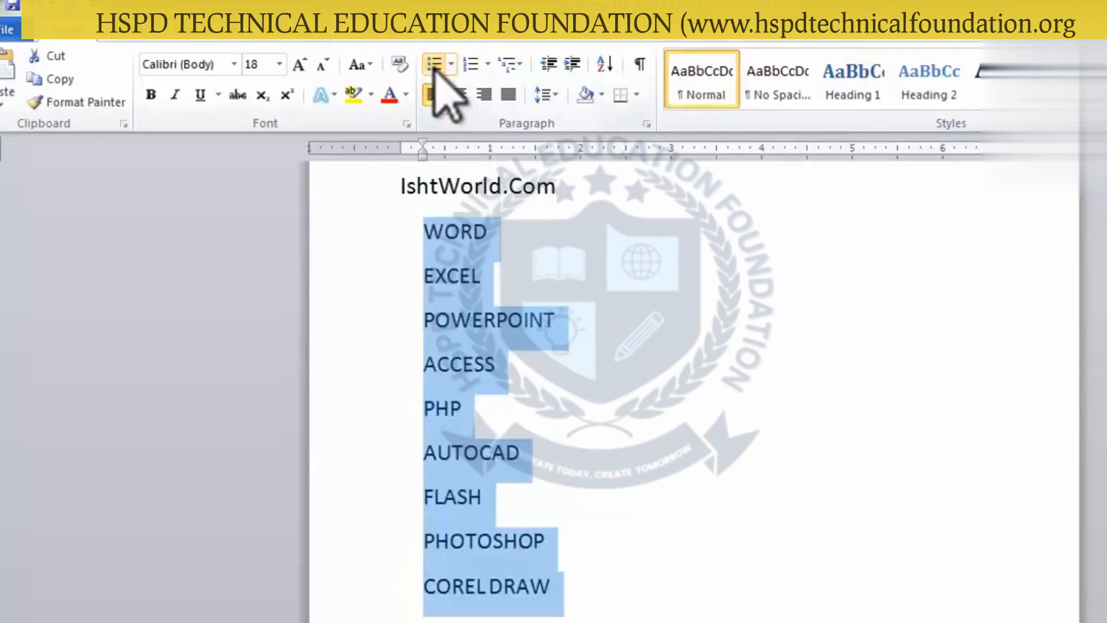
pyautogui.click(434, 68)
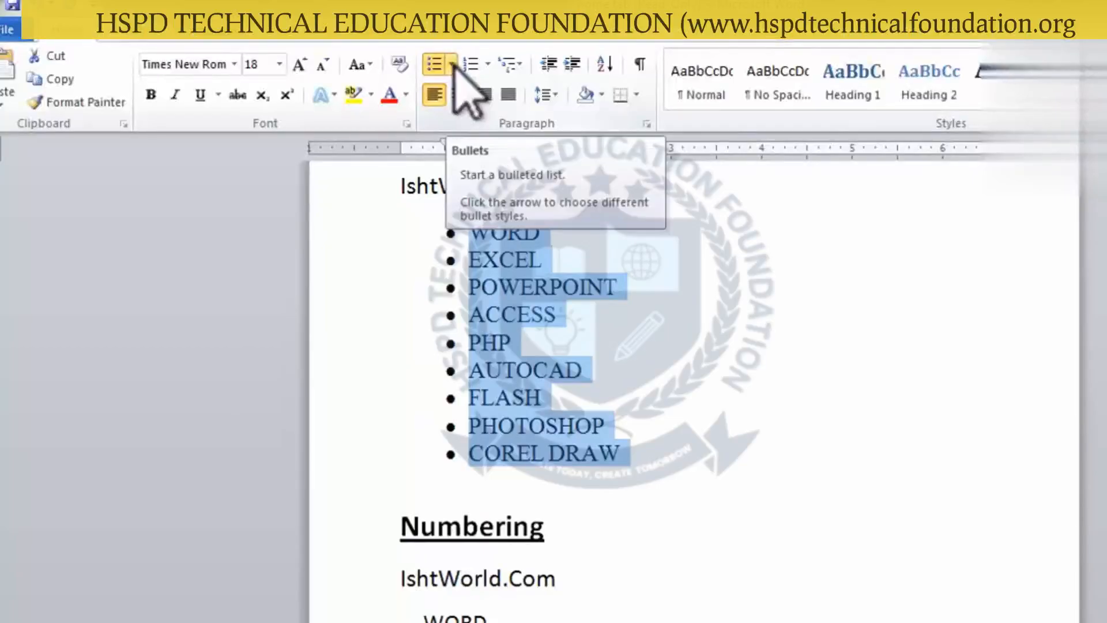
# Change the bullet symbol of the list under the Bullets heading to the arrowhead style from the Bullet Library.
pyautogui.click(452, 65)
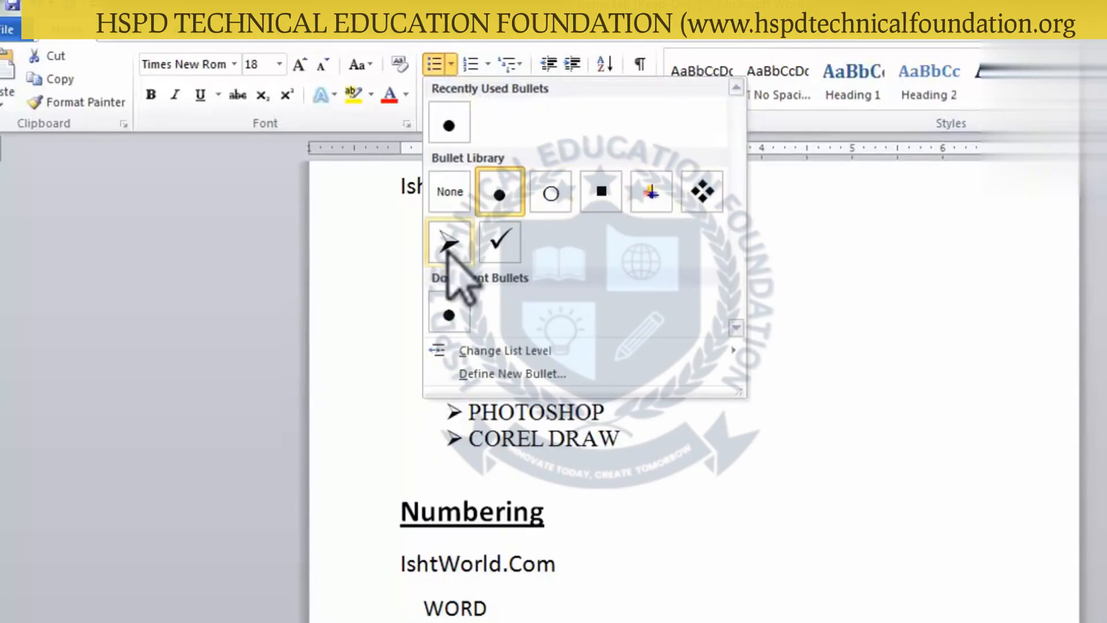
pyautogui.click(447, 250)
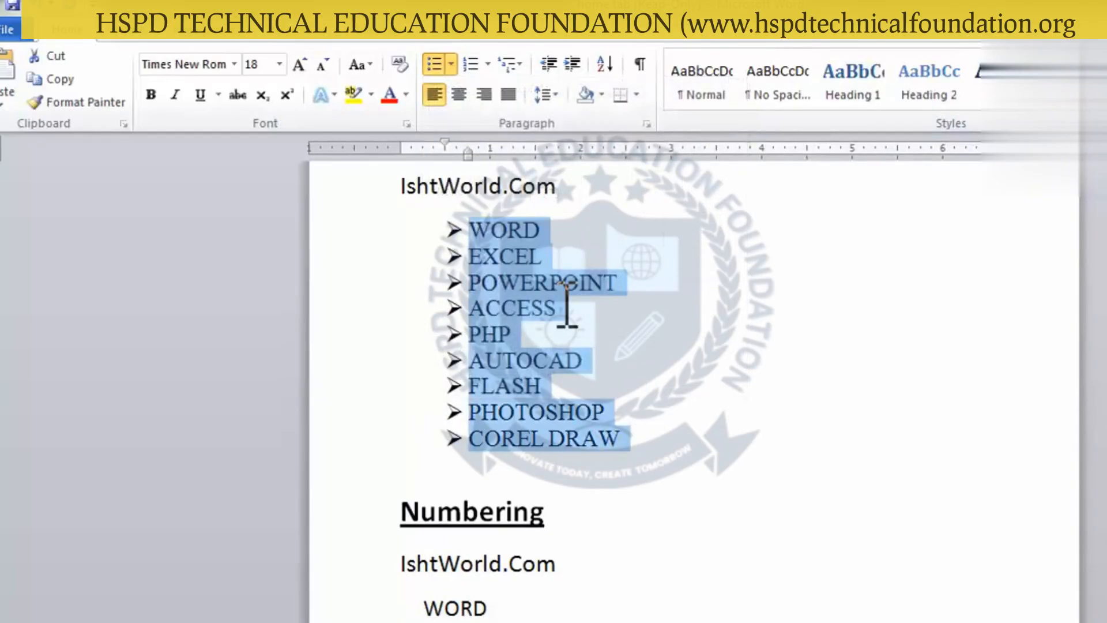
pyautogui.scroll(-2, 530, 527)
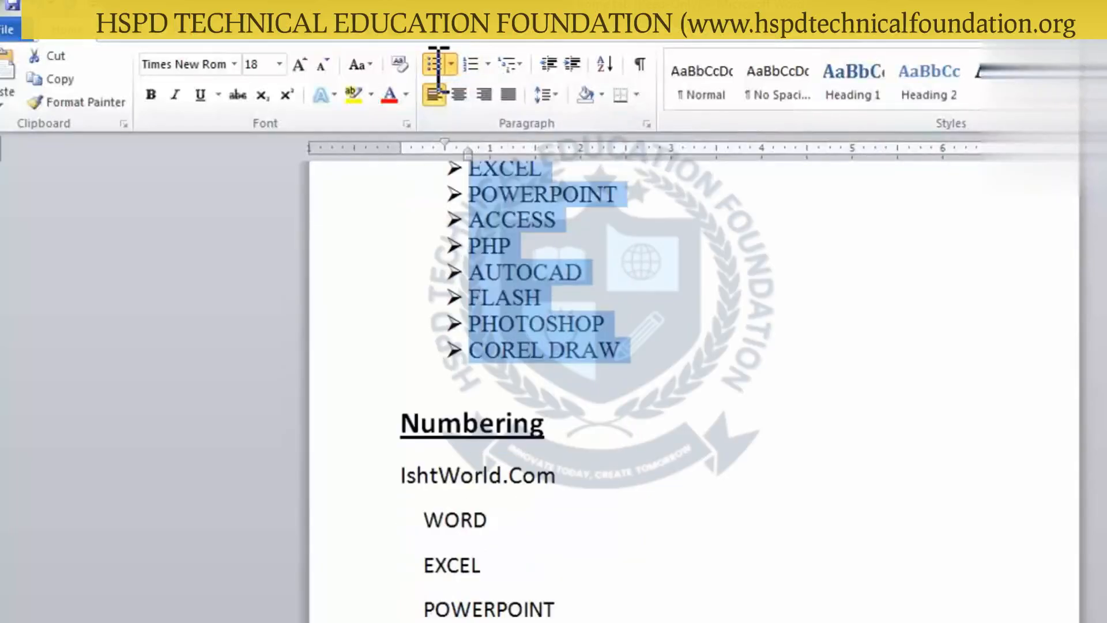
pyautogui.scroll(4, 439, 86)
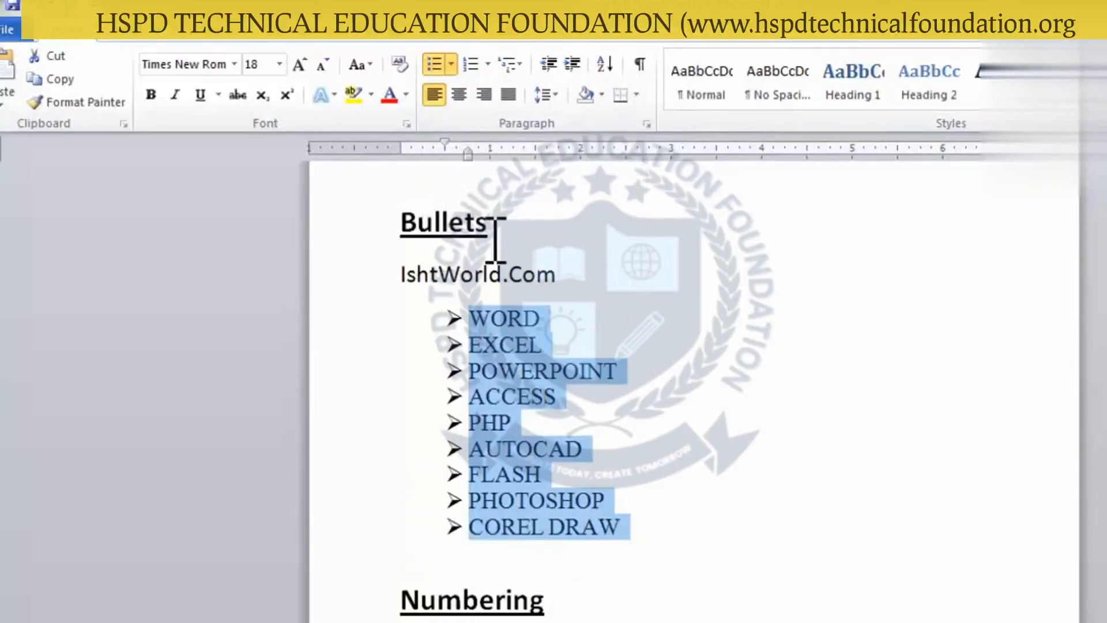
# Remove the bullets from the list under the Bullets heading and apply them again.
pyautogui.click(434, 65)
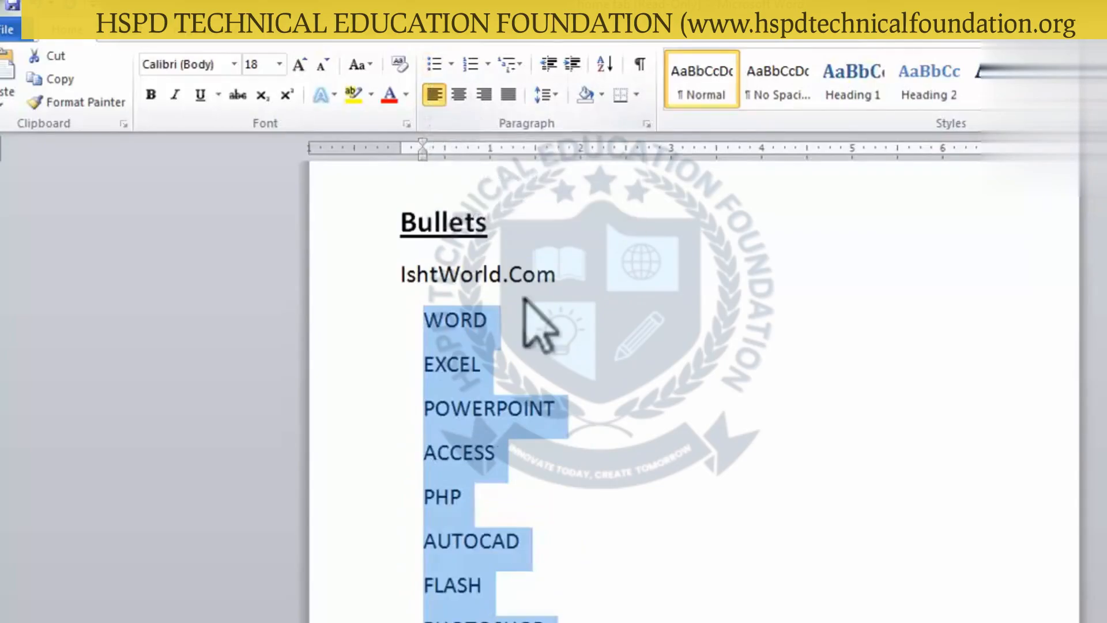
pyautogui.scroll(-4, 563, 469)
pyautogui.scroll(2, 563, 527)
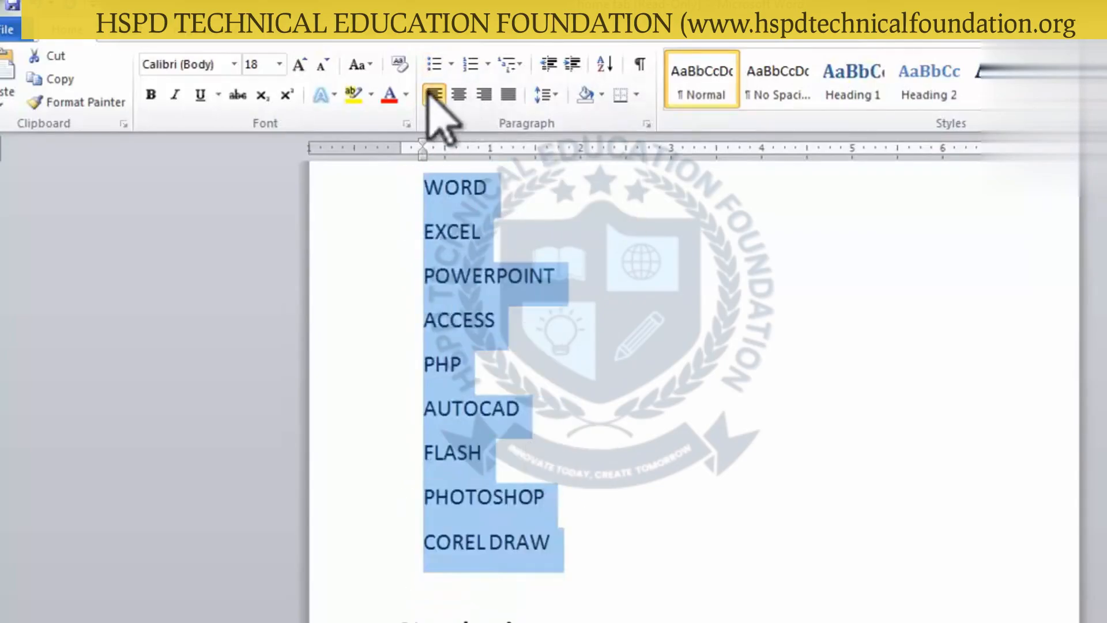
pyautogui.click(434, 65)
pyautogui.scroll(-5, 594, 396)
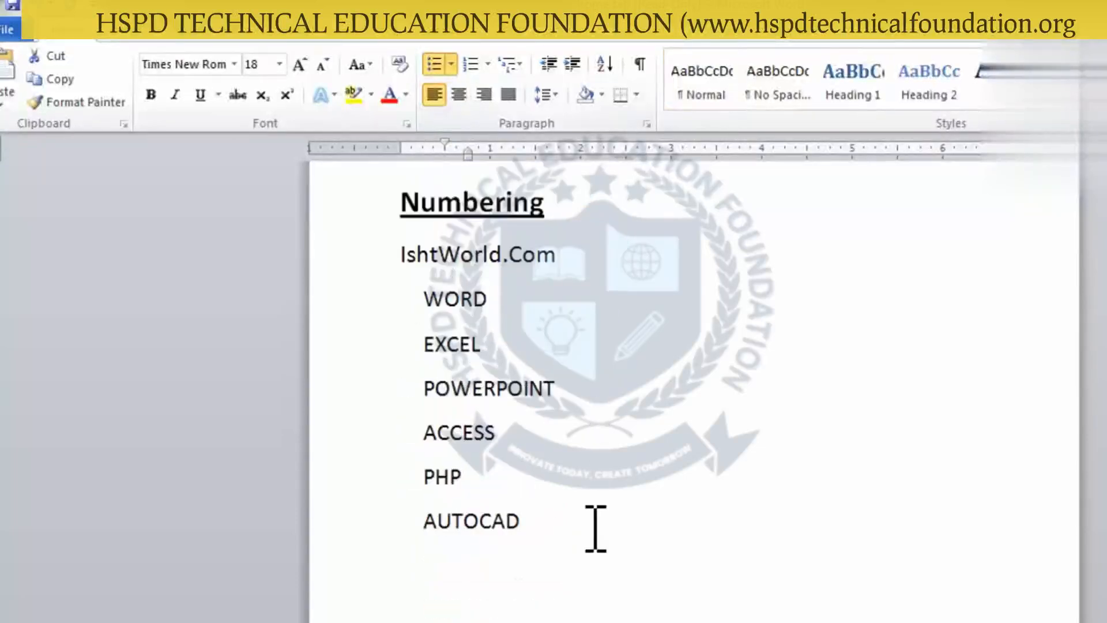
# Apply 1. 2. 3. numbering to the items WORD through COREL DRAW under the Numbering heading, switching it off and on once.
pyautogui.scroll(-1, 586, 541)
pyautogui.scroll(-2, 586, 569)
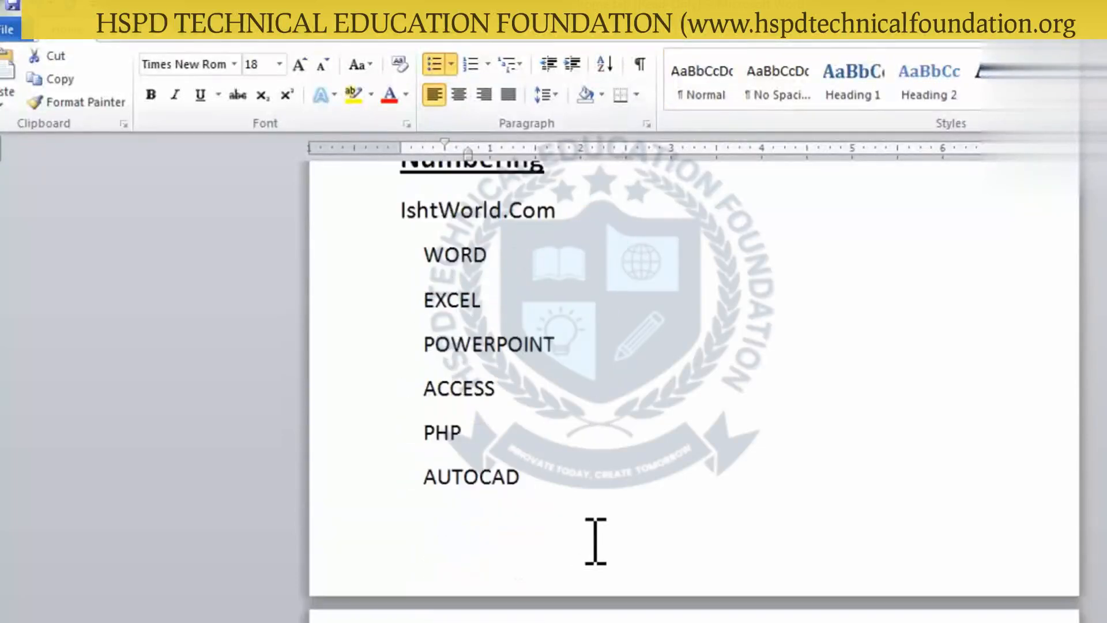
pyautogui.scroll(4, 591, 571)
pyautogui.scroll(-2, 543, 482)
pyautogui.scroll(-4, 538, 482)
pyautogui.moveTo(581, 599)
pyautogui.mouseDown()
pyautogui.moveTo(486, 395)
pyautogui.moveTo(413, 153)
pyautogui.moveTo(435, 279)
pyautogui.mouseUp()
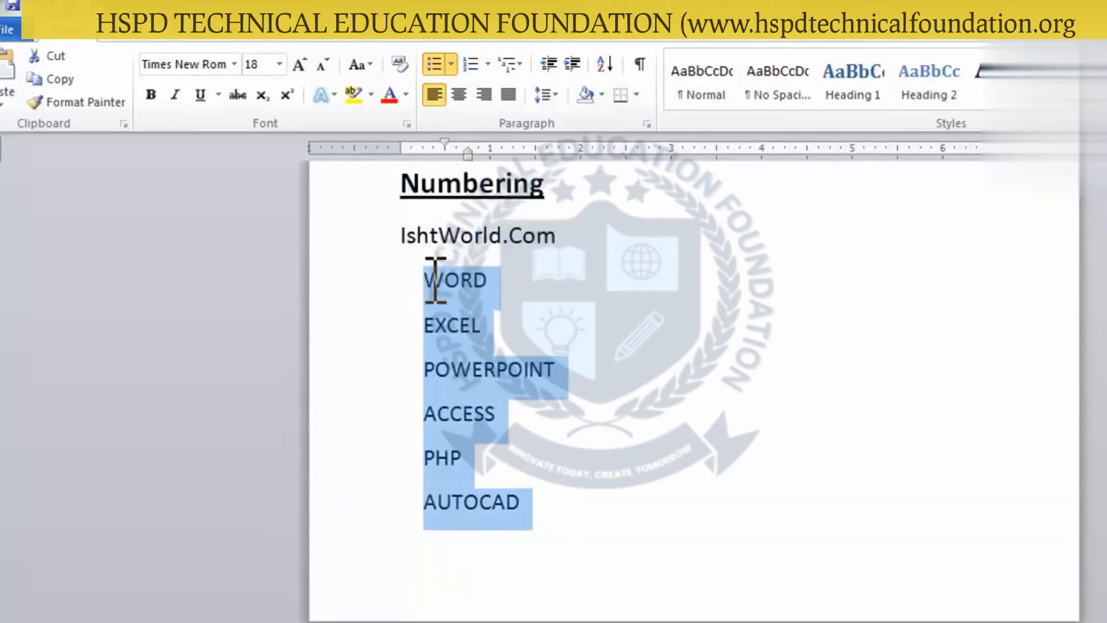
pyautogui.click(468, 64)
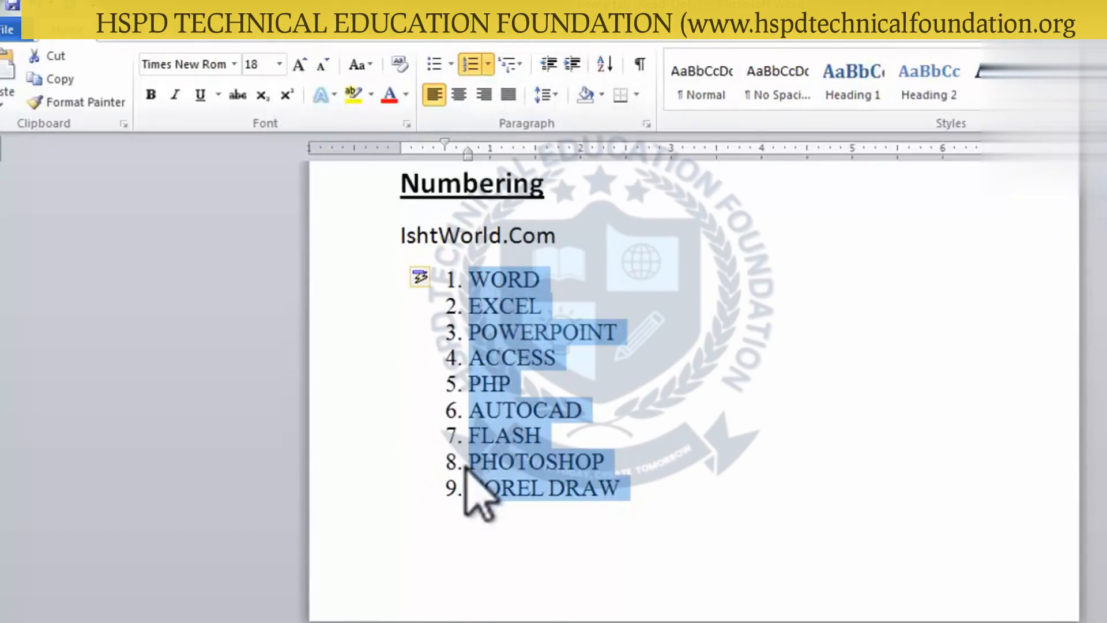
pyautogui.click(471, 61)
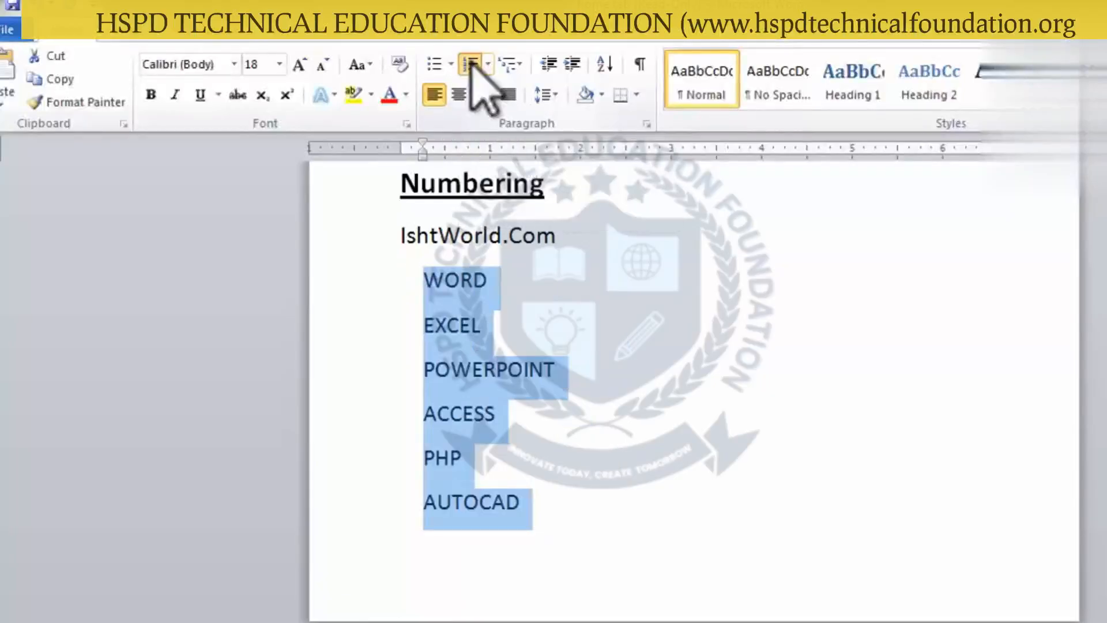
pyautogui.click(471, 64)
# Change the number format of the list under the Numbering heading to uppercase Roman numerals (I. II. III.).
pyautogui.click(488, 63)
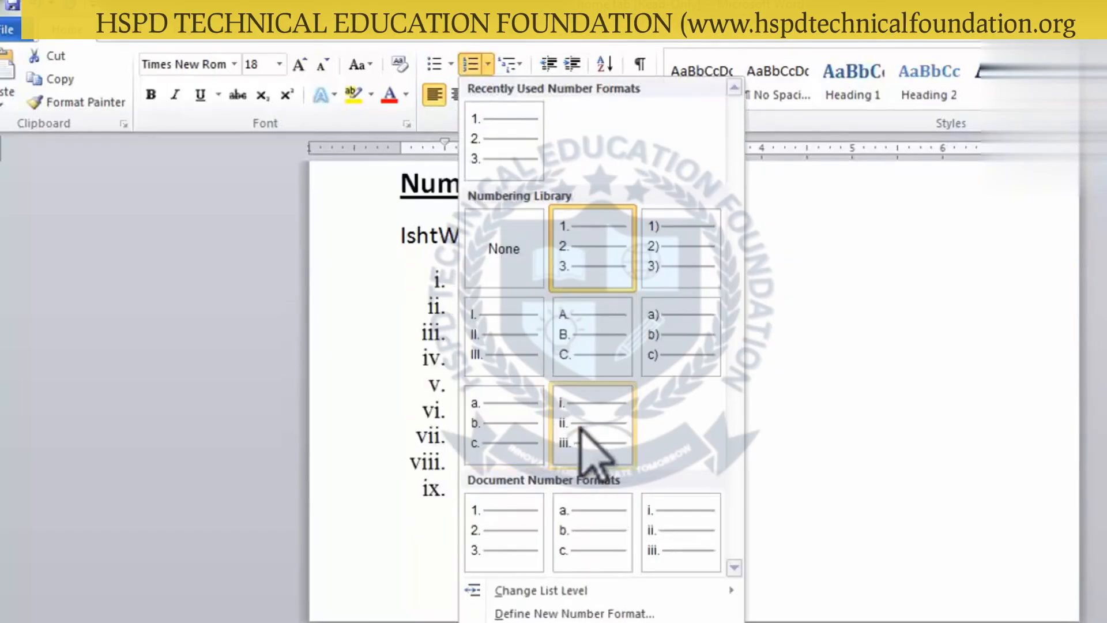
pyautogui.click(497, 348)
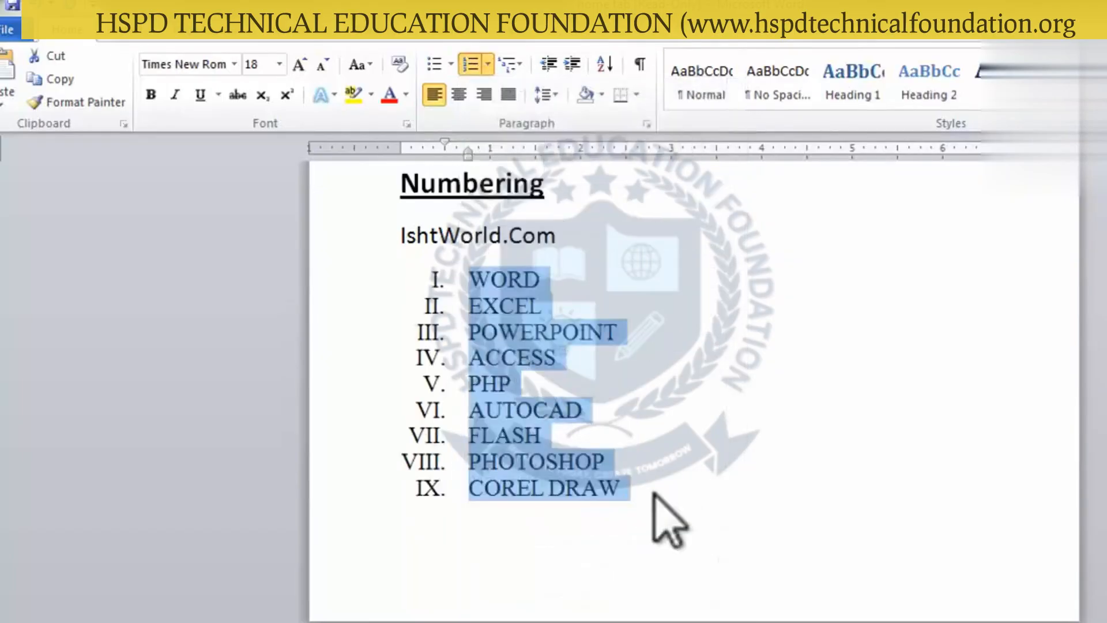
pyautogui.click(488, 65)
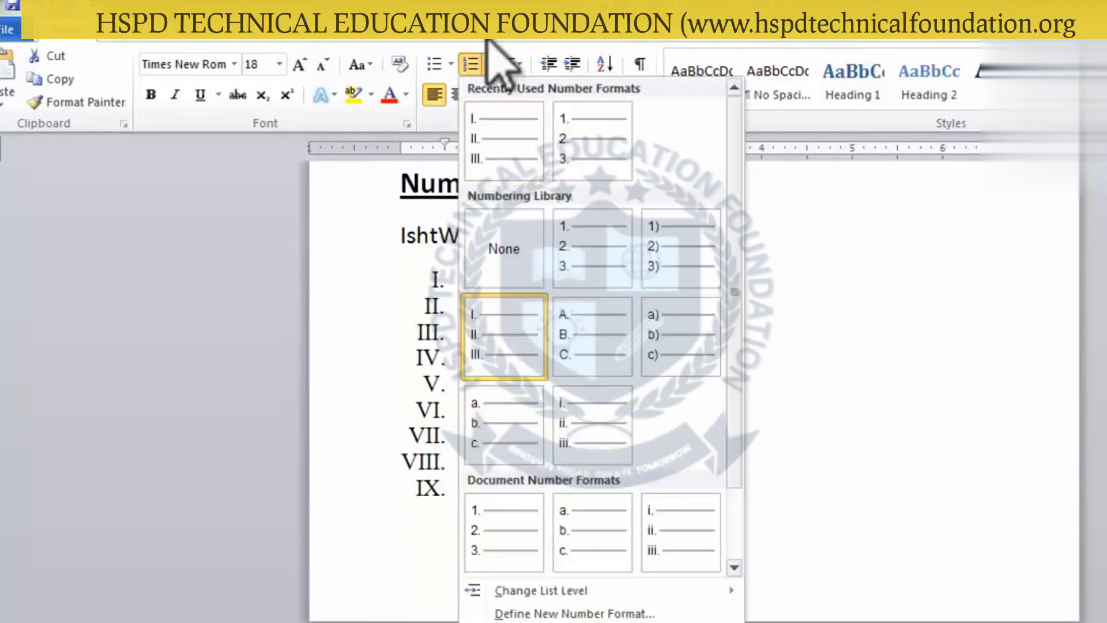
pyautogui.click(497, 167)
# Remove the Roman numbering from the list under the Numbering heading and apply it again.
pyautogui.click(470, 64)
pyautogui.scroll(-2, 559, 470)
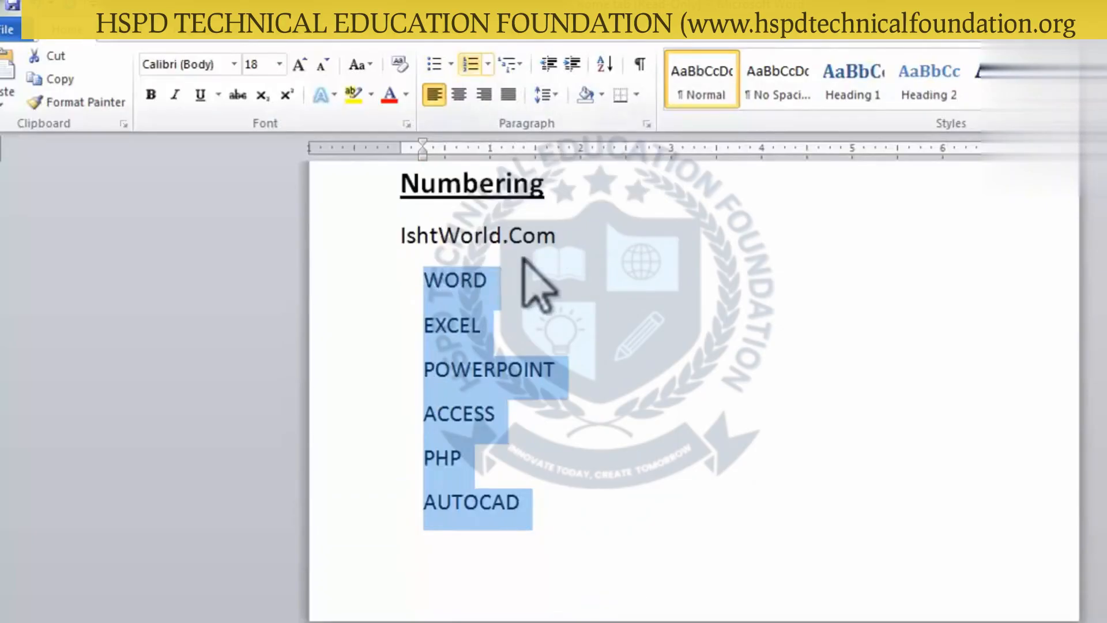
pyautogui.click(469, 65)
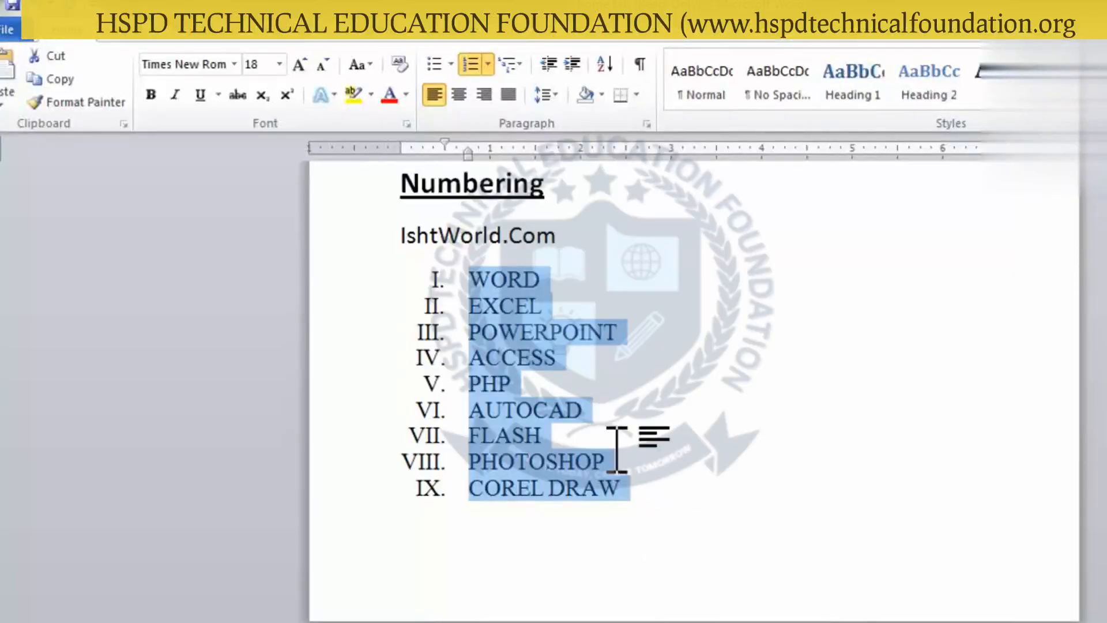
# Apply the 1) a) i) multilevel style from the List Library to the items starting with WORD under the Multilevel list heading.
pyautogui.scroll(-4, 619, 456)
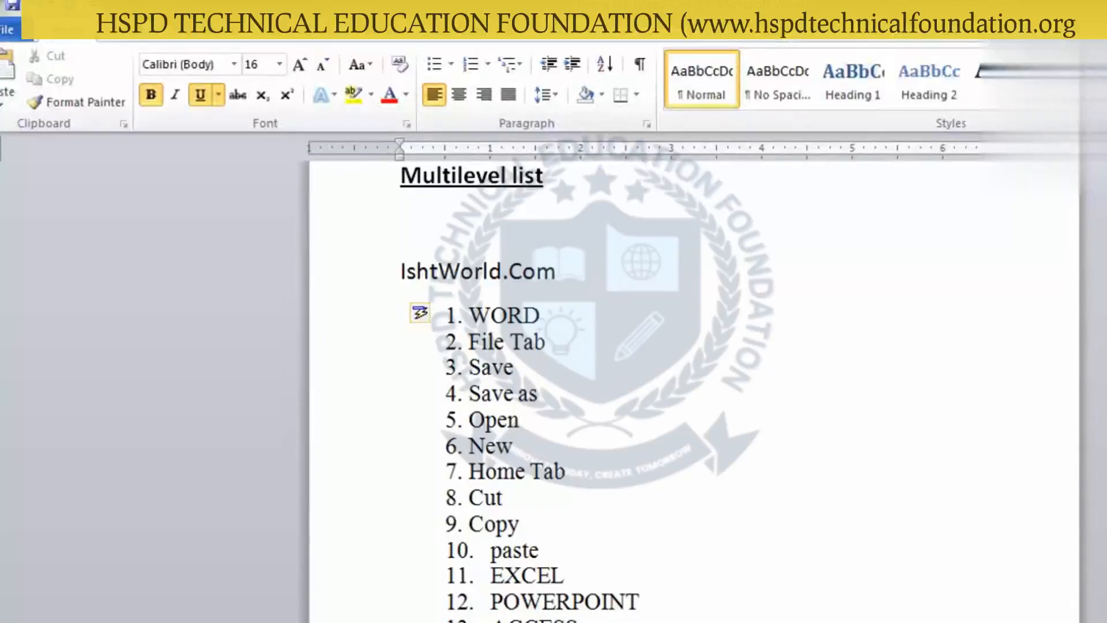
pyautogui.moveTo(582, 620); pyautogui.dragTo(470, 316)
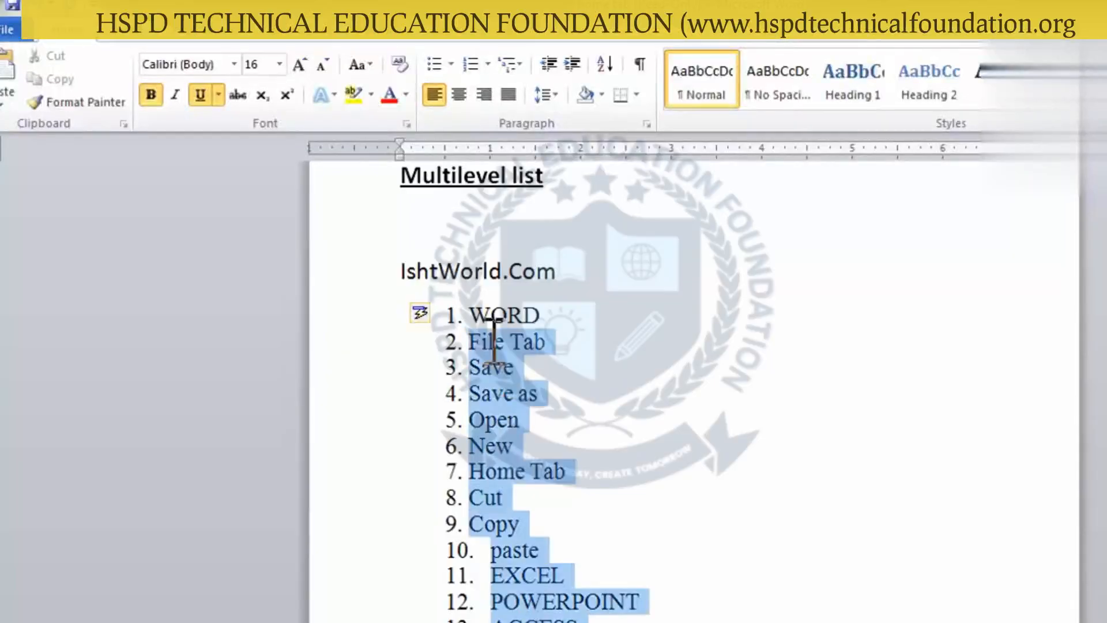
pyautogui.click(468, 64)
pyautogui.click(438, 64)
pyautogui.click(470, 64)
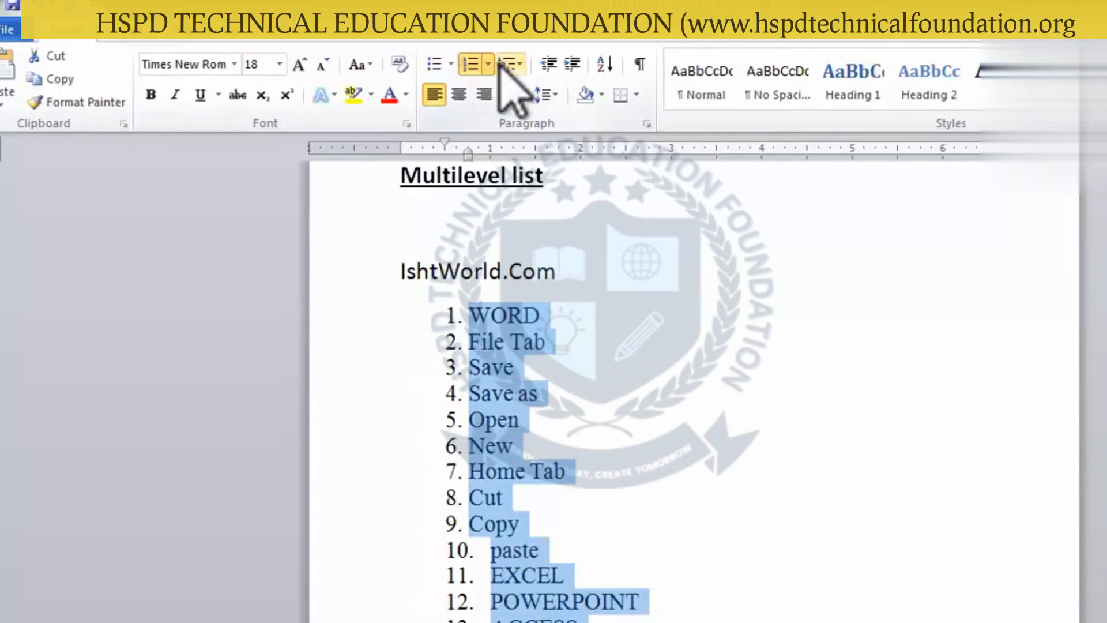
pyautogui.click(509, 65)
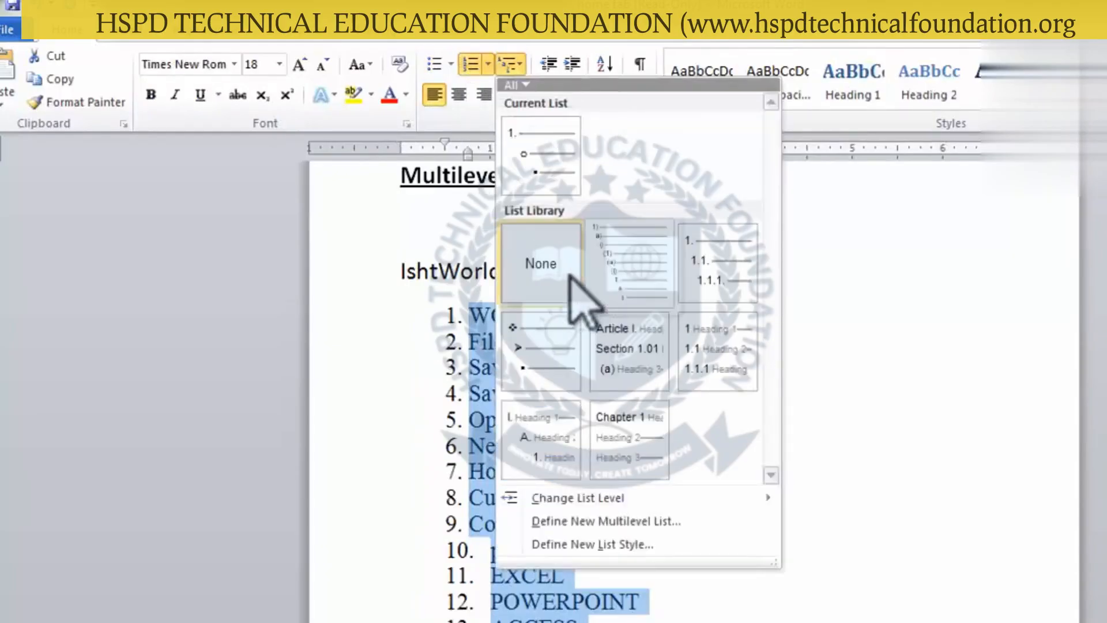
pyautogui.click(617, 284)
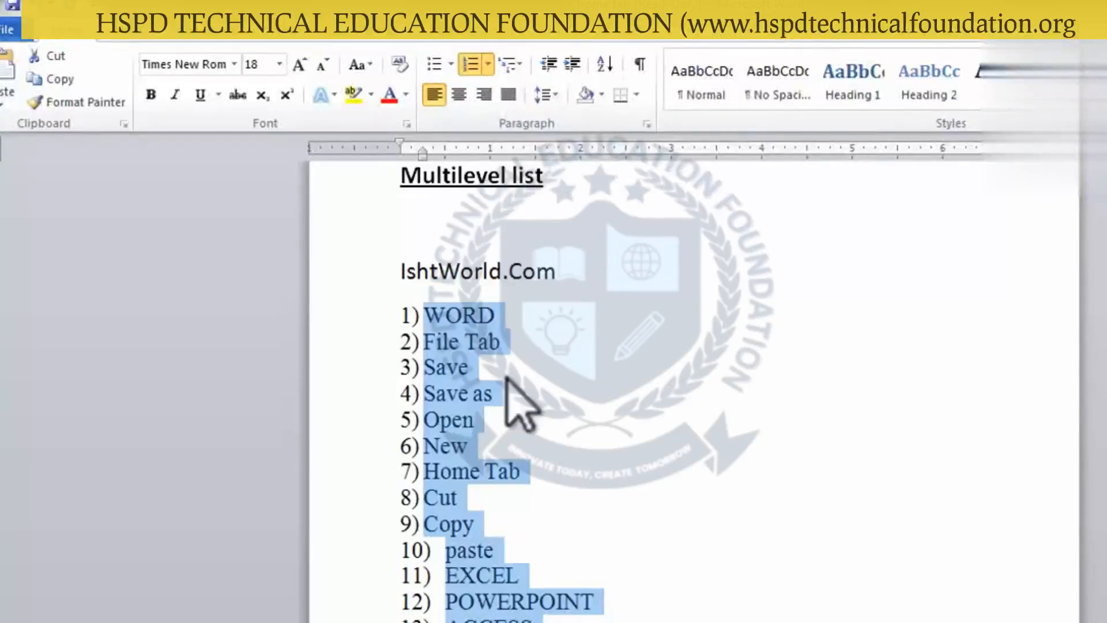
pyautogui.click(506, 342)
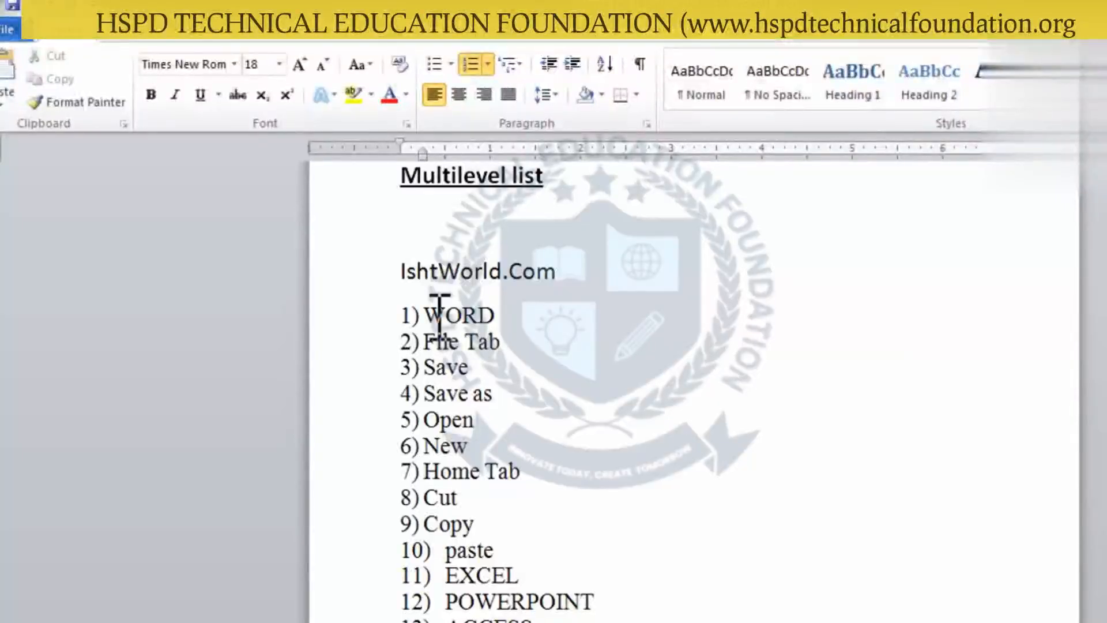
# Demote the item File Tab to the second list level under WORD.
pyautogui.moveTo(424, 314); pyautogui.dragTo(461, 316)
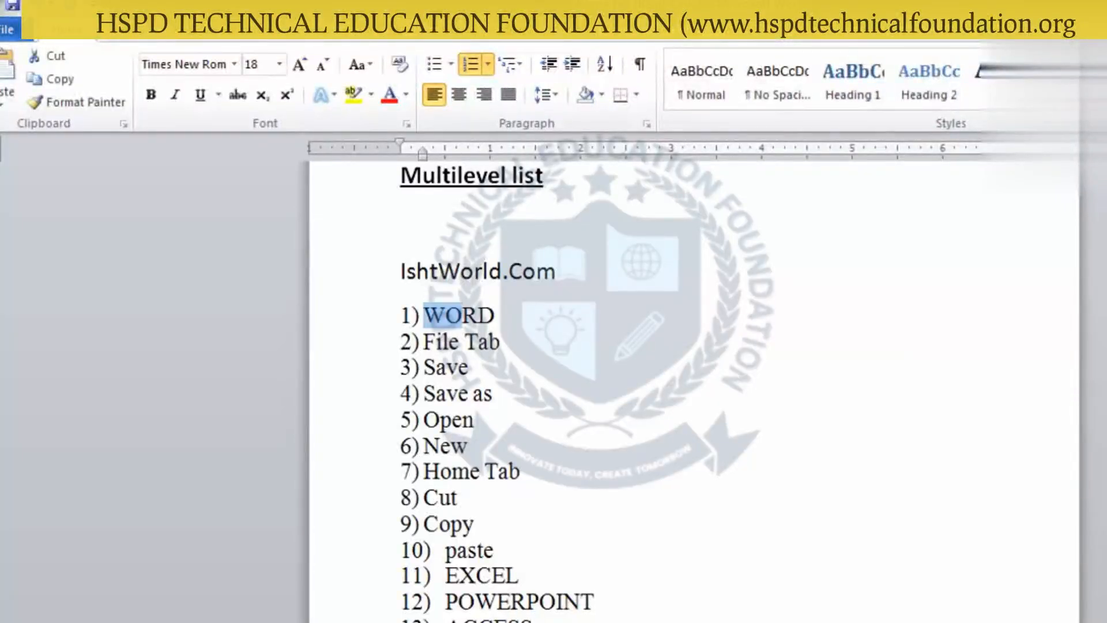
pyautogui.click(448, 576)
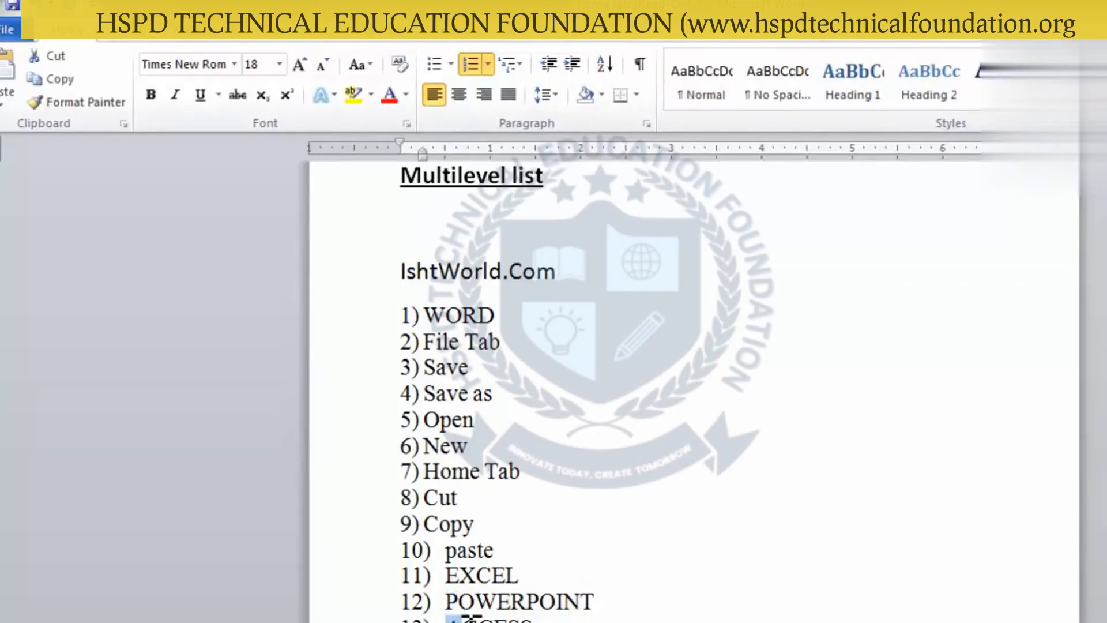
pyautogui.click(425, 341)
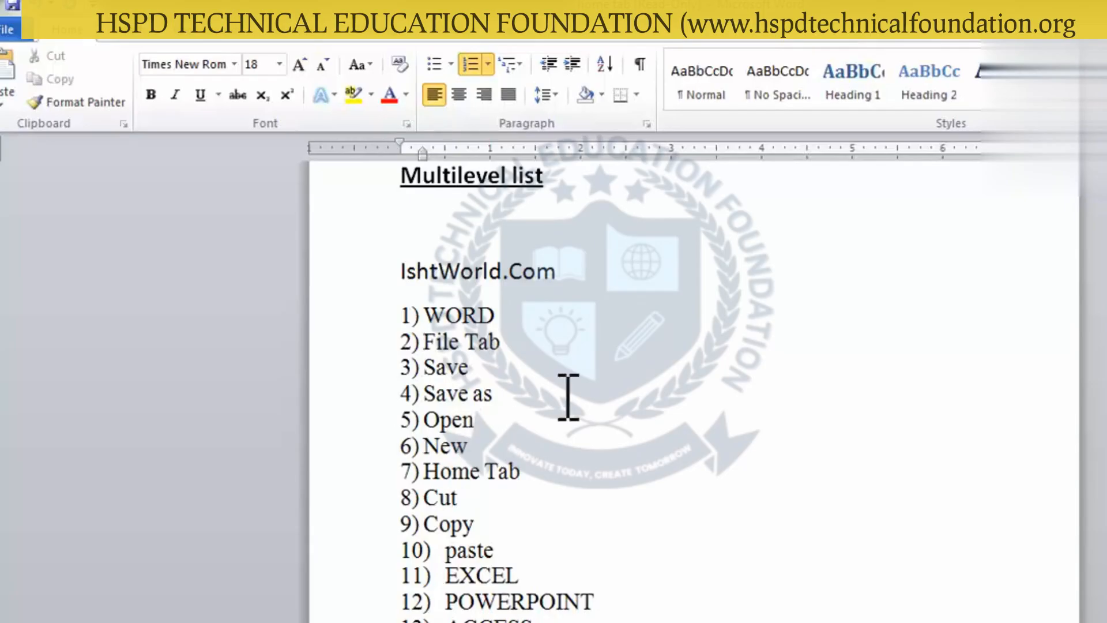
pyautogui.scroll(1, 564, 403)
pyautogui.scroll(-1, 548, 426)
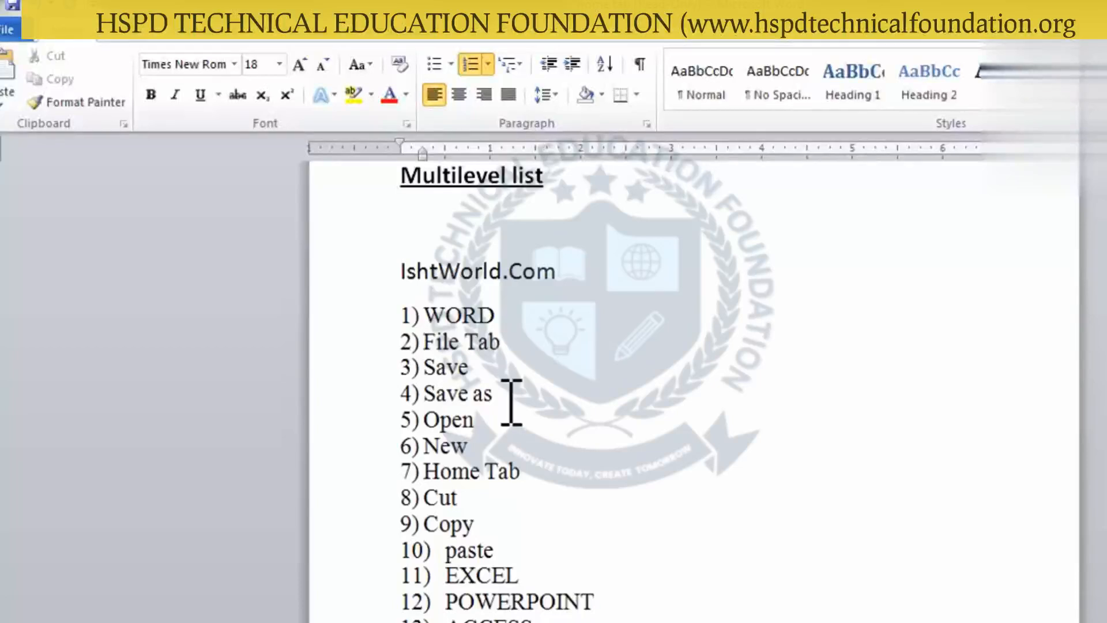
pyautogui.press('Tab')
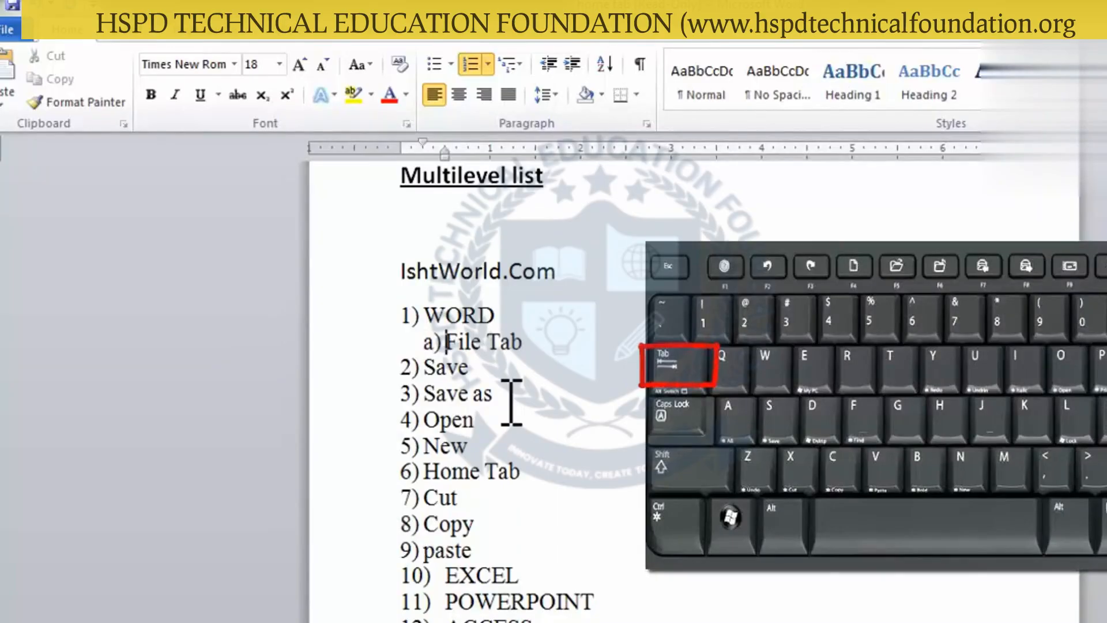
# Demote the items Save and Save as to the third list level under File Tab.
pyautogui.click(434, 374)
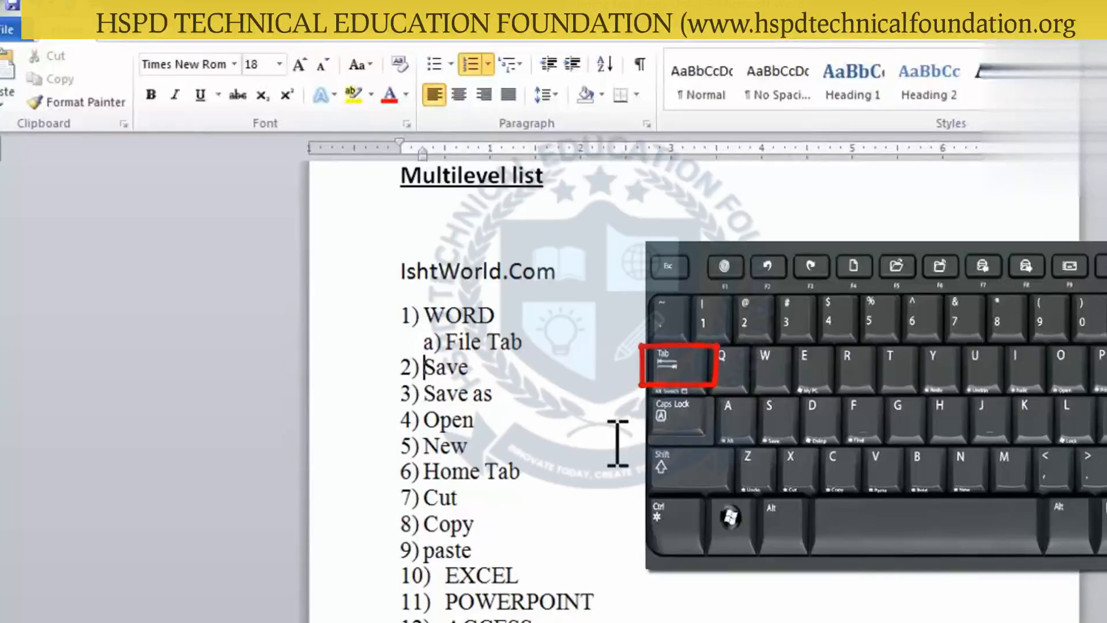
pyautogui.press('Tab')
pyautogui.press('Tab')
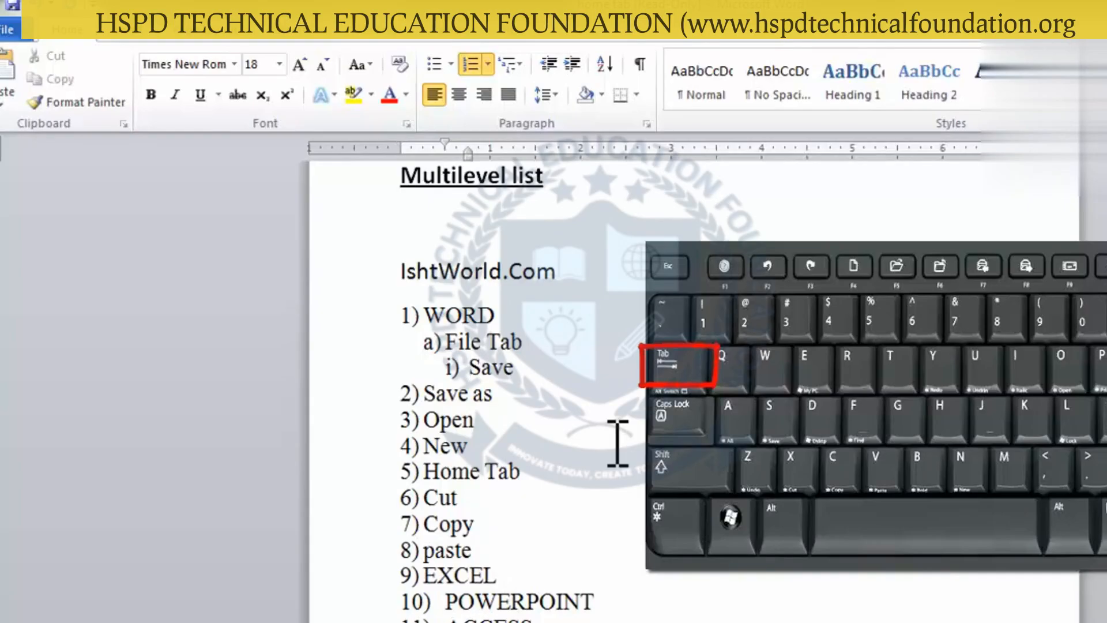
pyautogui.click(427, 394)
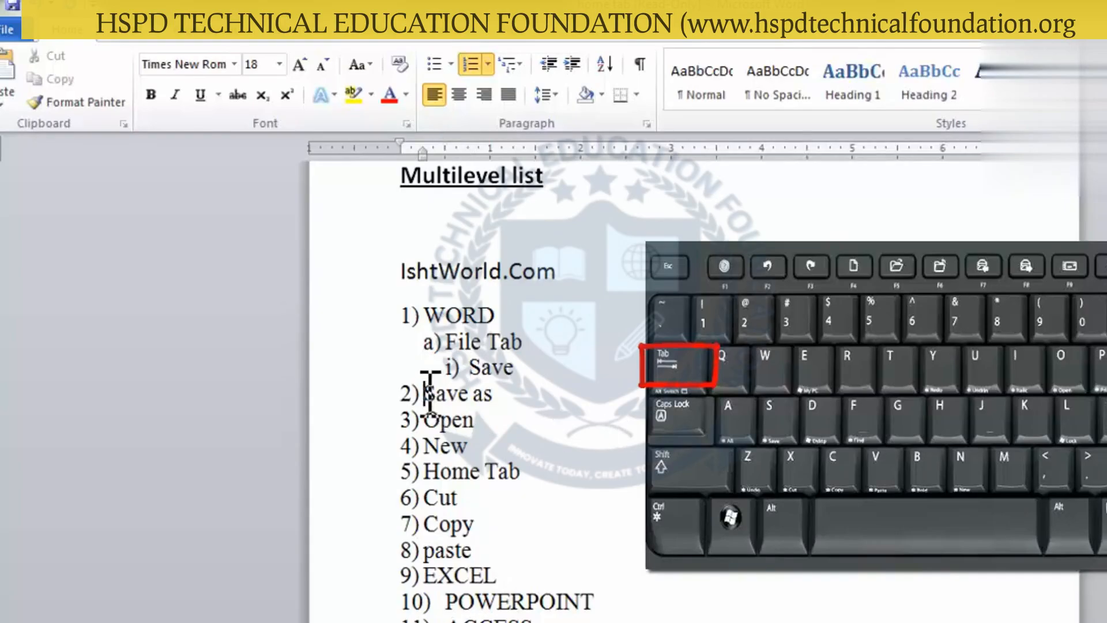
pyautogui.press('Tab')
pyautogui.press('Tab')
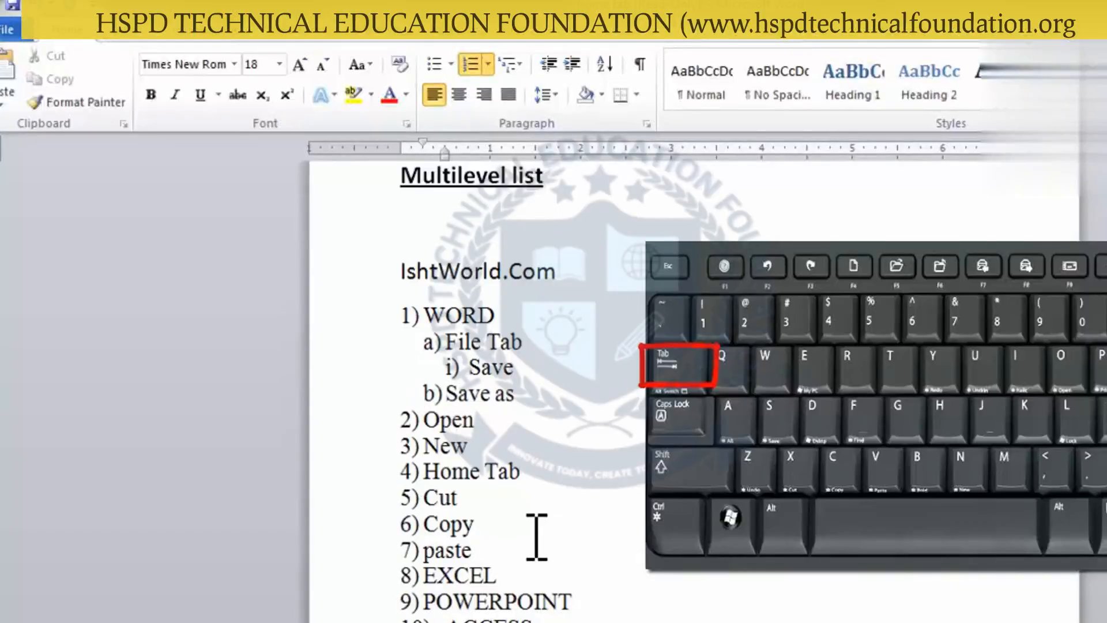
# Demote the items Open and New to the third list level under File Tab.
pyautogui.click(425, 419)
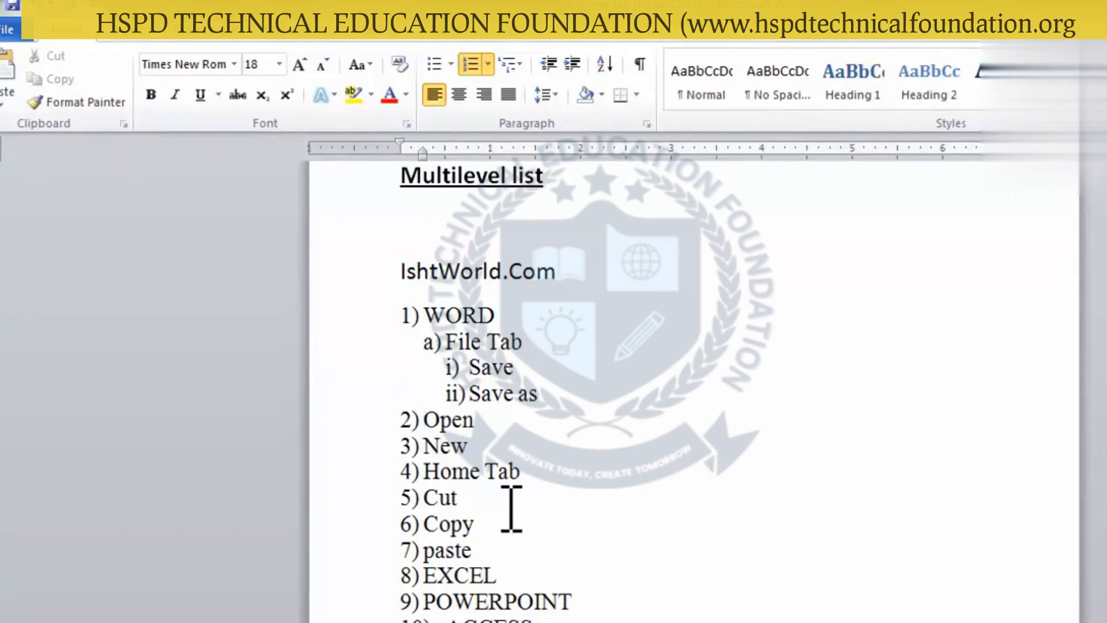
pyautogui.press('Tab')
pyautogui.press('Tab')
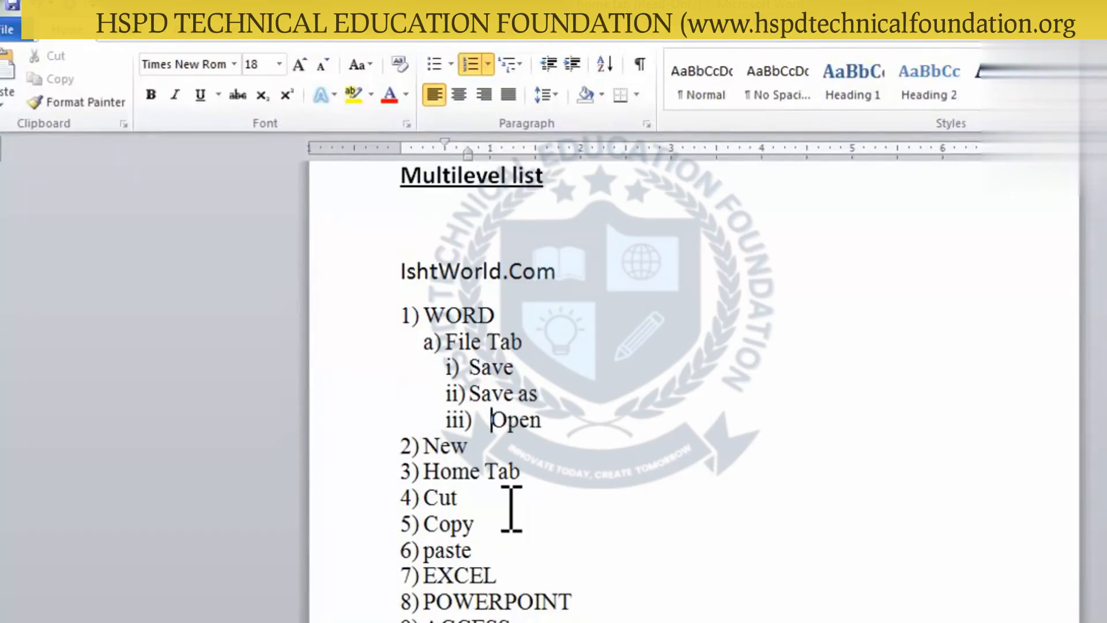
pyautogui.click(412, 446)
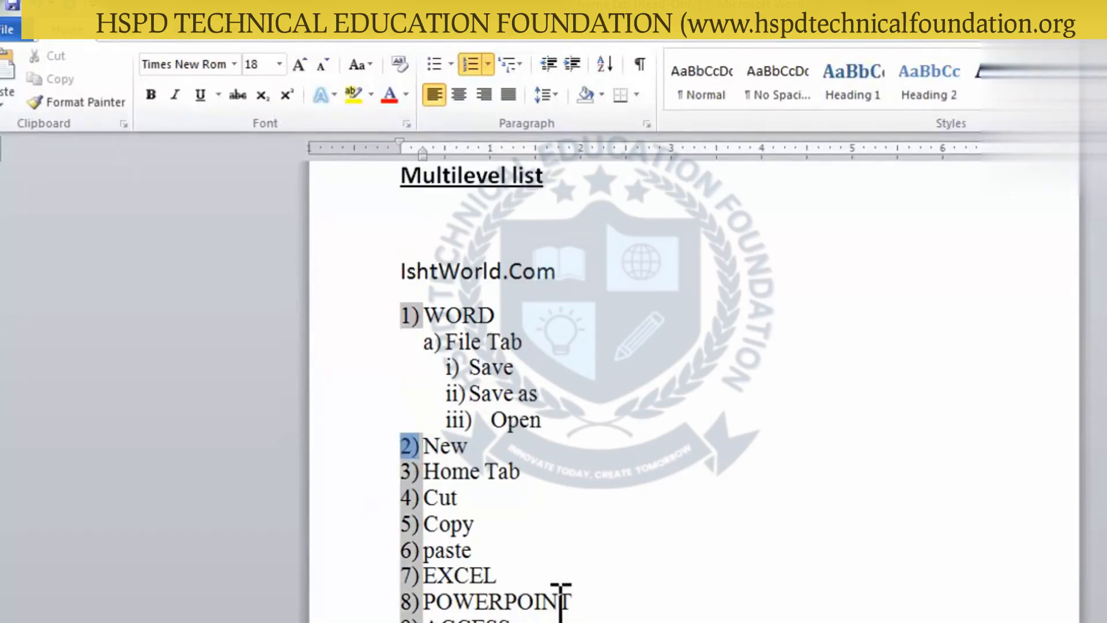
pyautogui.click(427, 447)
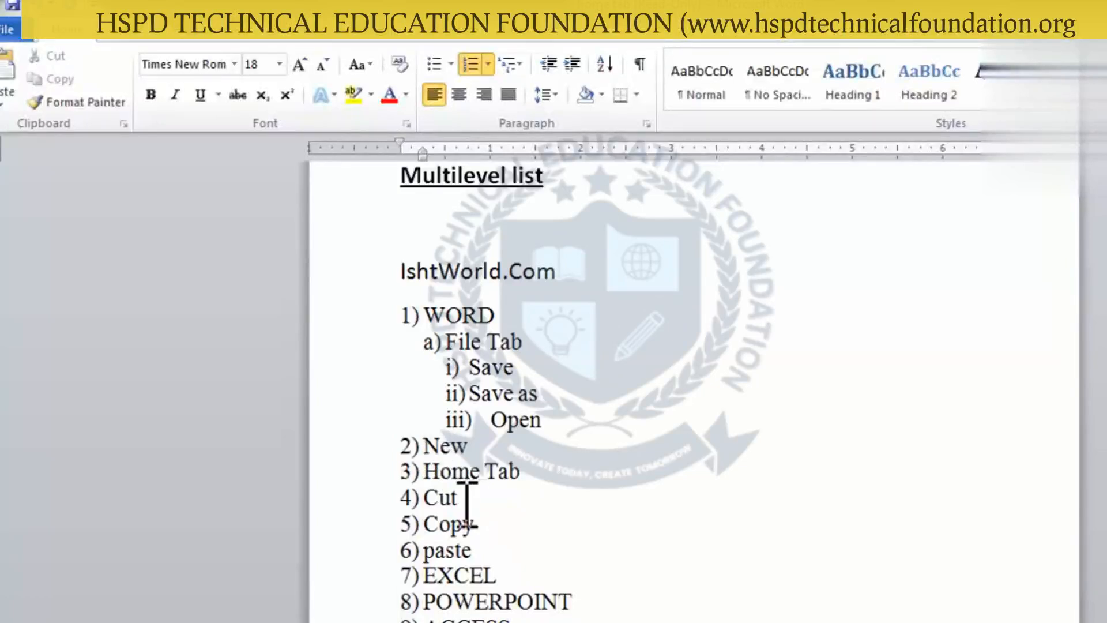
pyautogui.press('Tab')
pyautogui.press('Tab')
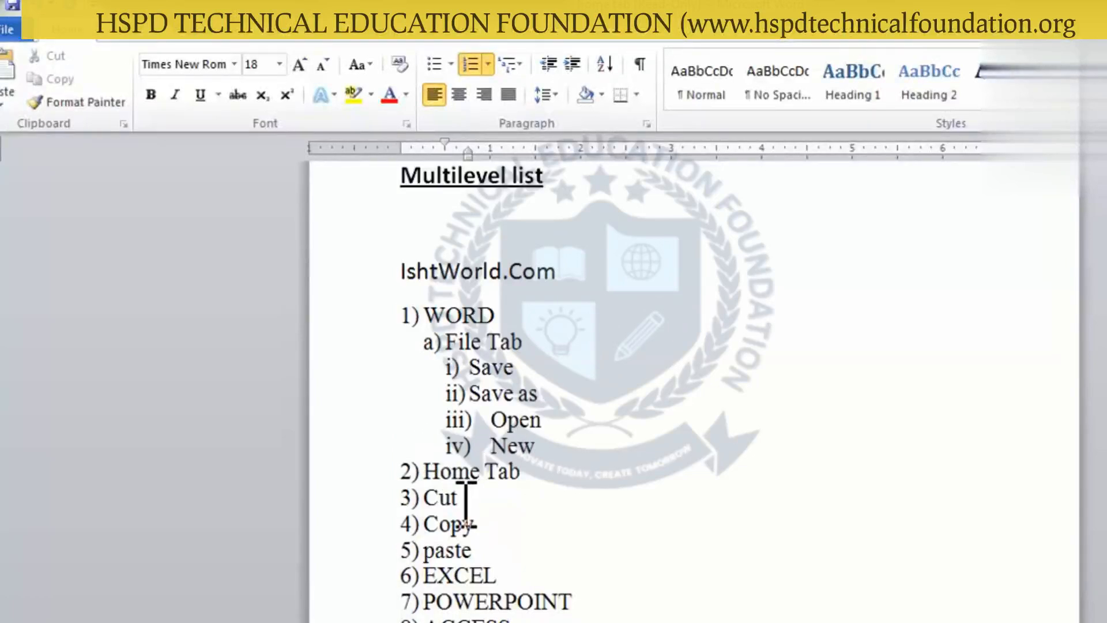
# Demote the item Home Tab to the second list level under WORD.
pyautogui.click(426, 472)
pyautogui.click(454, 472)
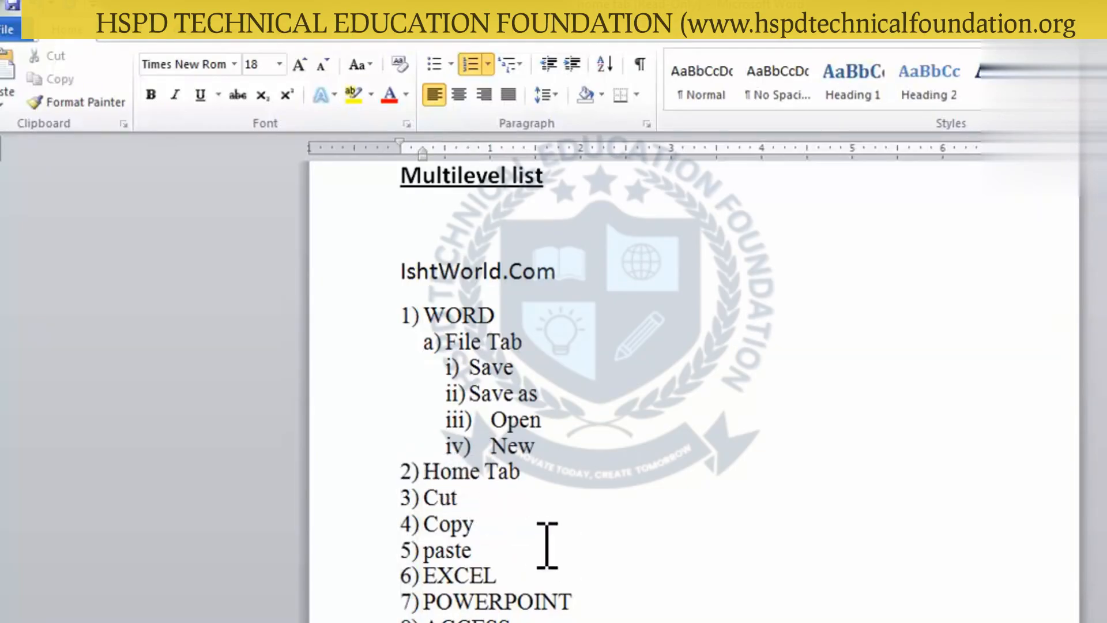
pyautogui.press('Tab')
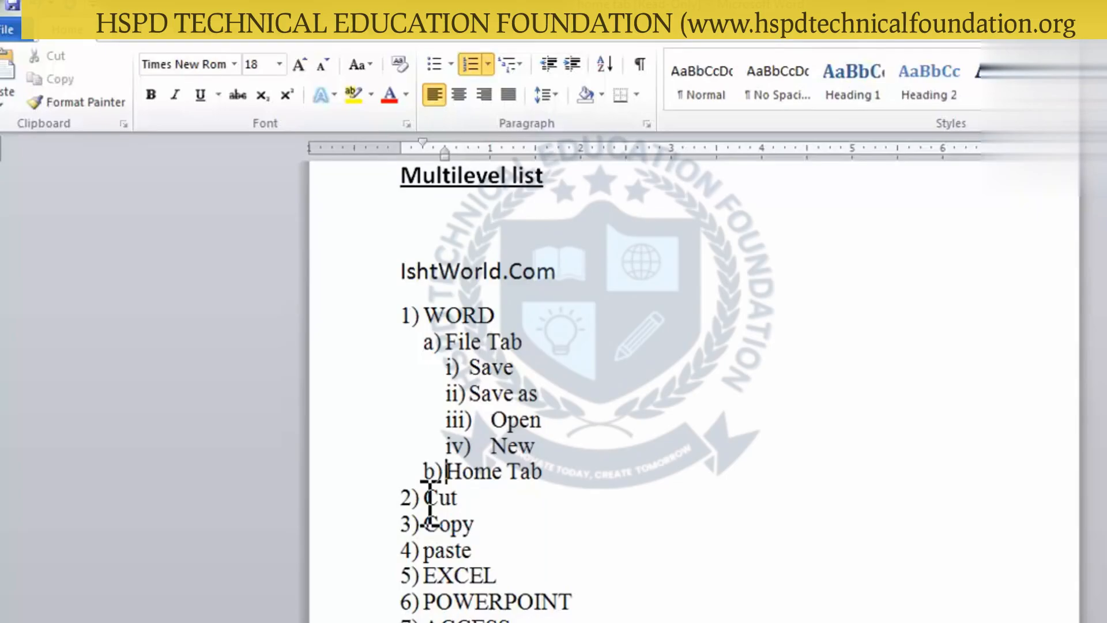
# Demote the items Cut, Copy and paste to the third list level under Home Tab.
pyautogui.press('Tab')
pyautogui.press('Tab')
pyautogui.click(430, 523)
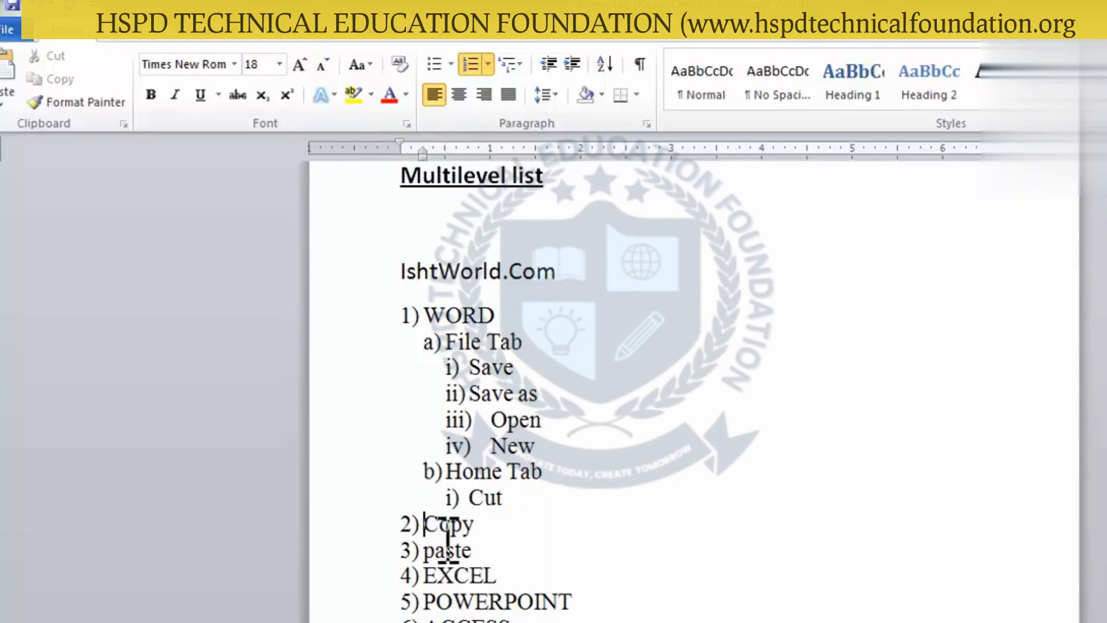
pyautogui.press('Tab')
pyautogui.click(428, 550)
pyautogui.press('Tab')
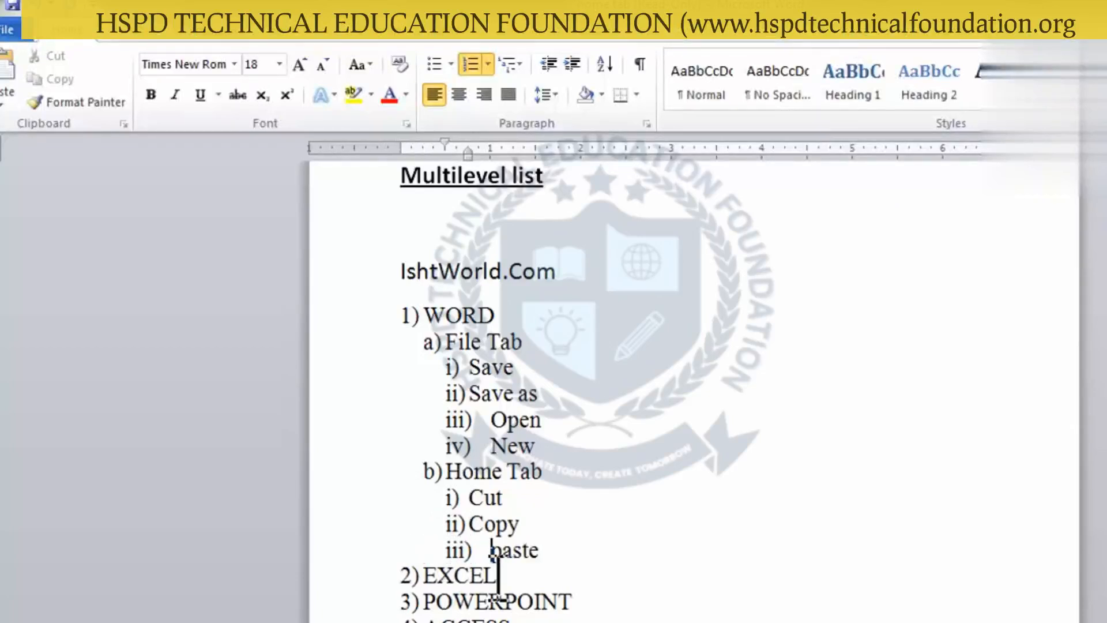
# Promote the items paste, Copy and Cut back to the first list level.
pyautogui.hotkey('shift', 'Tab')
pyautogui.hotkey('shift', 'Tab')
pyautogui.press('Up')
pyautogui.hotkey('shift', 'Tab')
pyautogui.hotkey('shift', 'Tab')
pyautogui.press('Up')
pyautogui.hotkey('shift', 'Tab')
pyautogui.hotkey('shift', 'Tab')
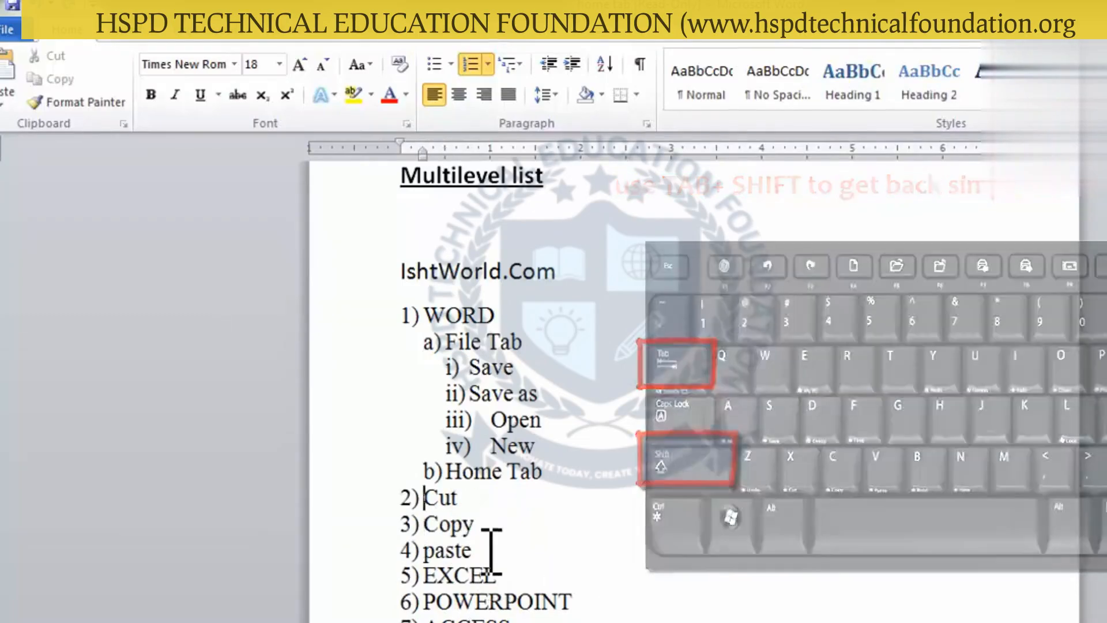
# Demote the items Cut, Copy and paste together to the third list level under Home Tab.
pyautogui.moveTo(472, 552); pyautogui.dragTo(410, 507)
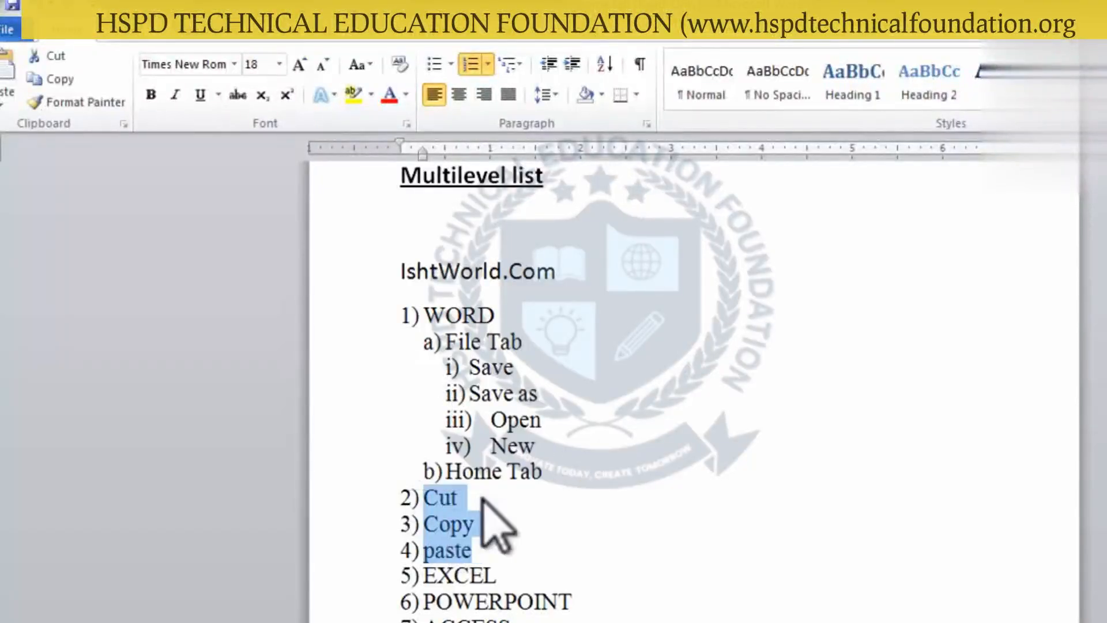
pyautogui.press('Tab')
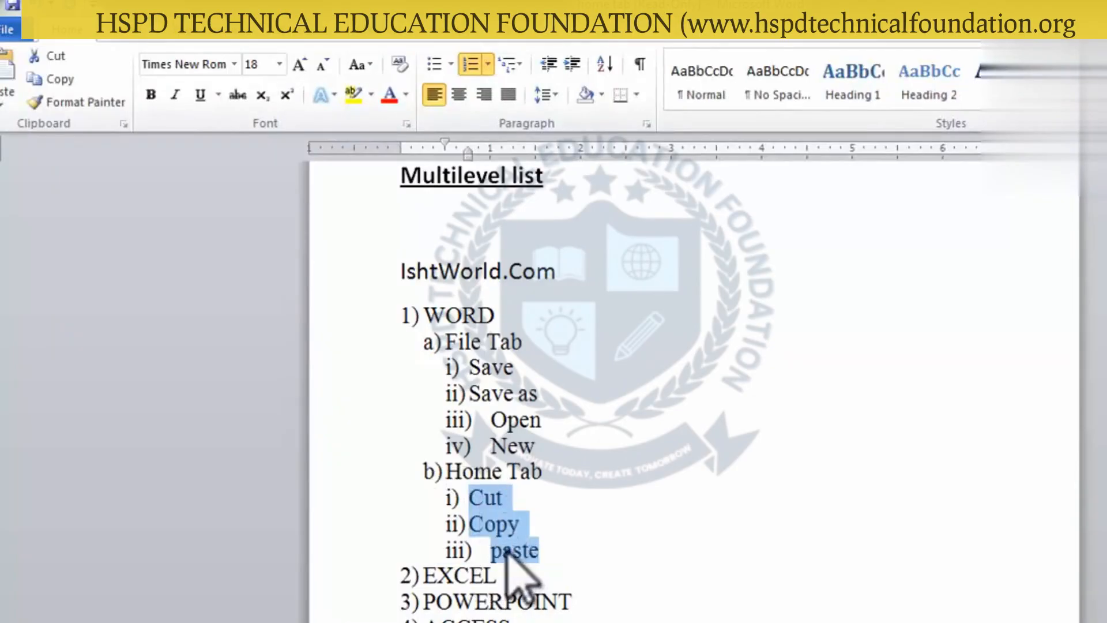
# Apply the 1., 1.1., 1.1.1. multilevel numbering style to the whole list from WORD downwards.
pyautogui.scroll(-1, 516, 580)
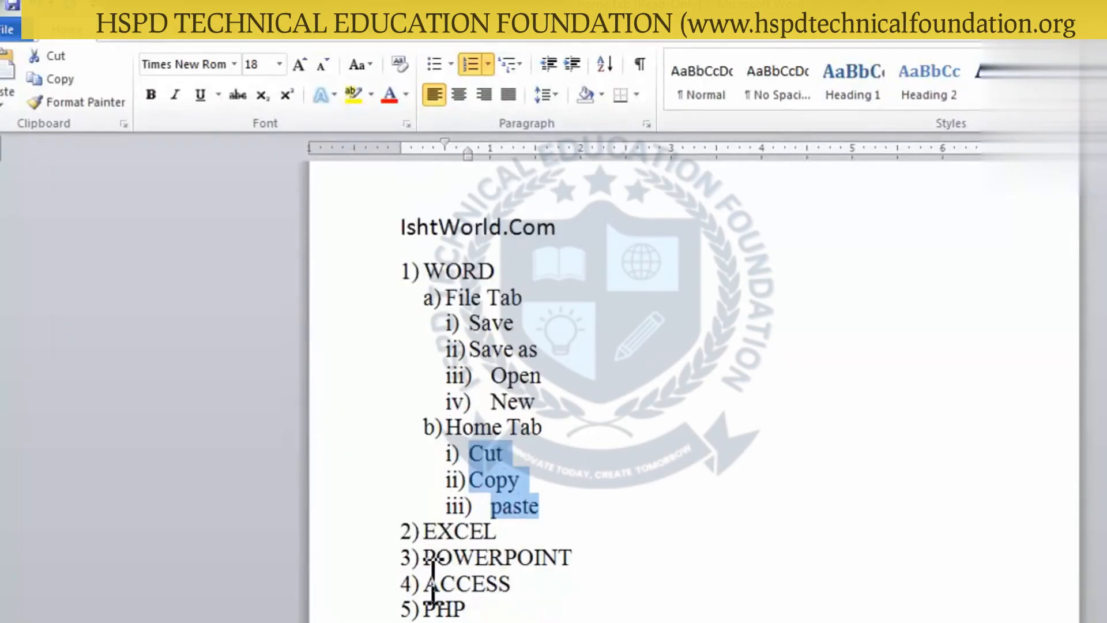
pyautogui.scroll(2, 440, 371)
pyautogui.scroll(-2, 474, 438)
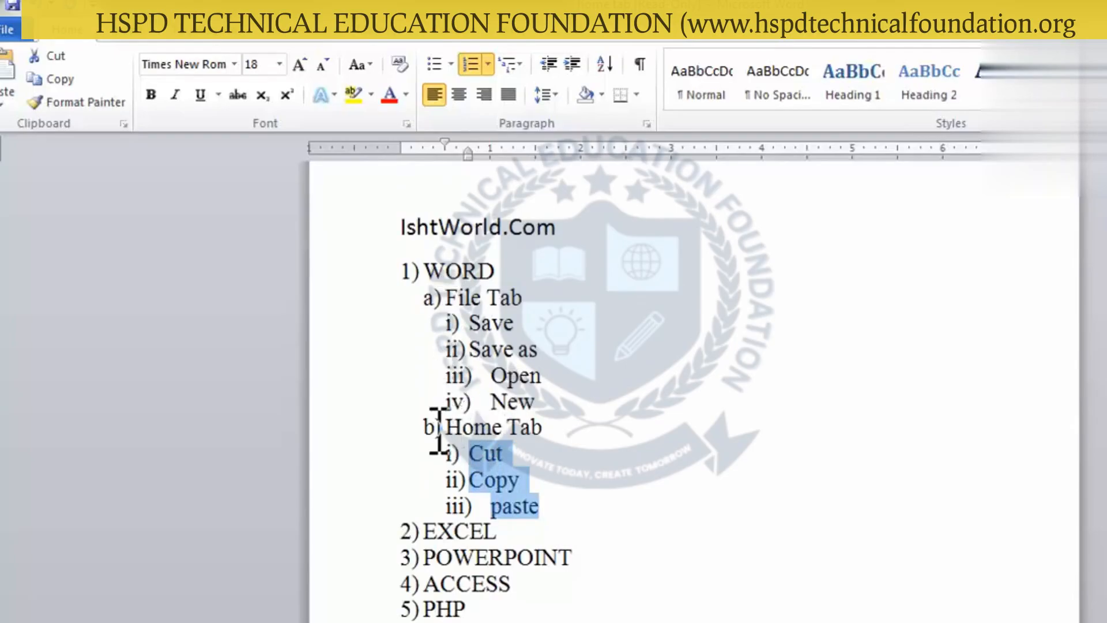
pyautogui.scroll(-1, 558, 598)
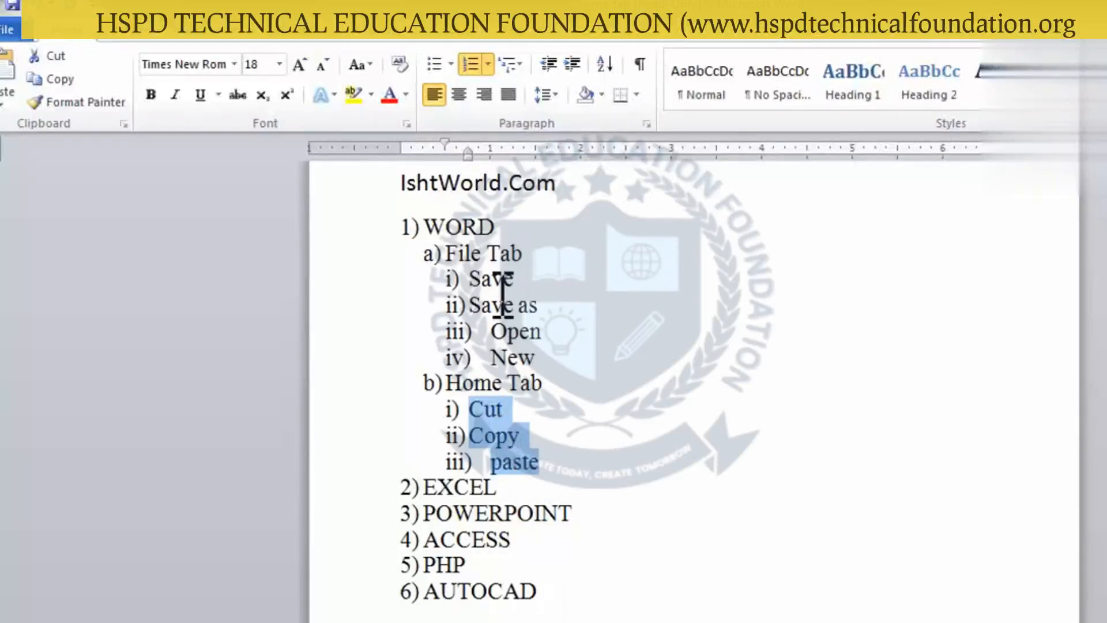
pyautogui.scroll(1, 573, 568)
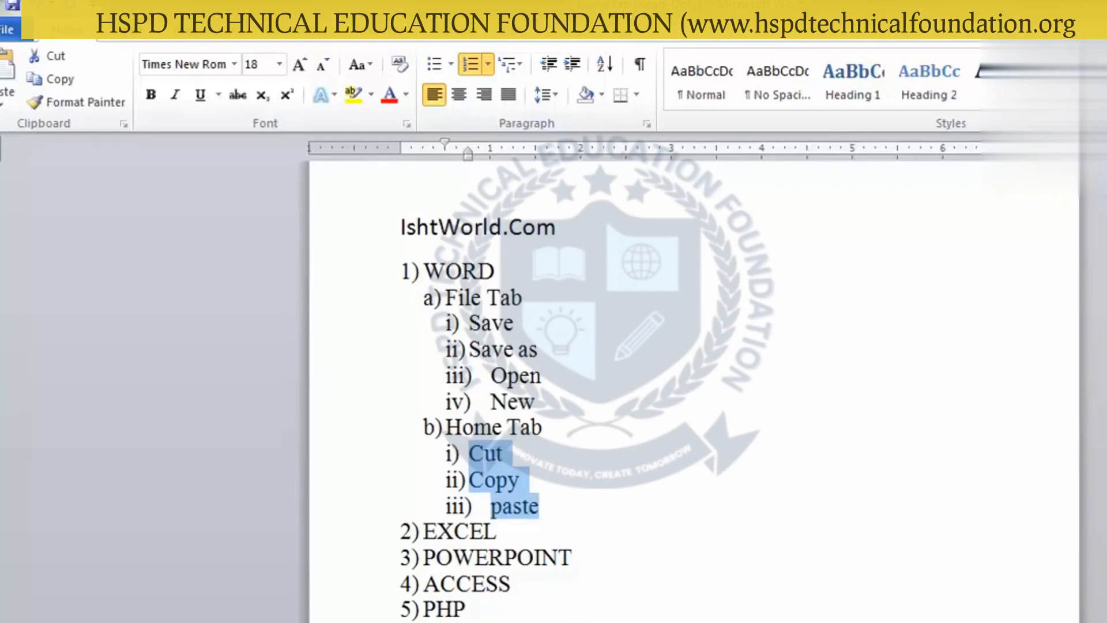
pyautogui.moveTo(578, 618); pyautogui.dragTo(365, 292)
pyautogui.click(519, 68)
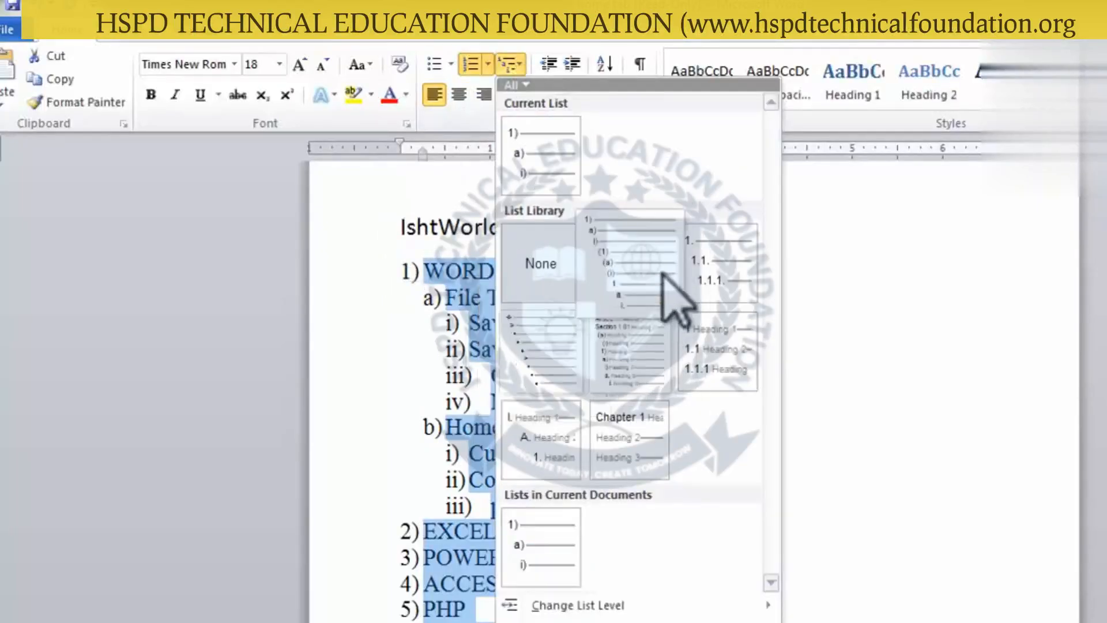
pyautogui.click(695, 285)
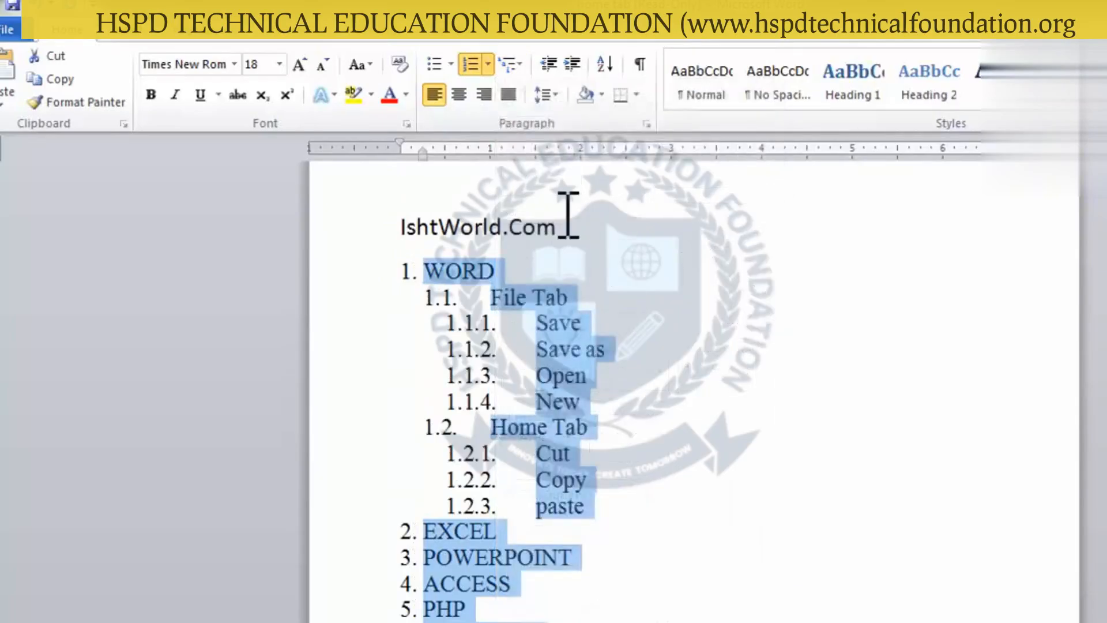
# Switch the selected list back to the 1), a), i) multilevel style already used in the document.
pyautogui.click(512, 65)
pyautogui.moveTo(576, 438)
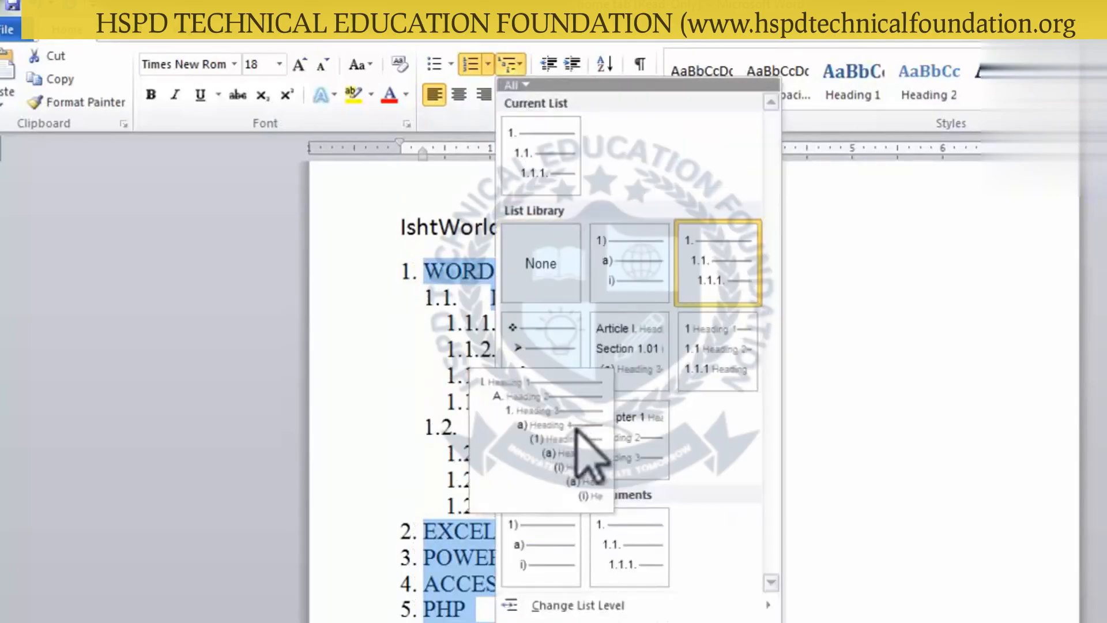
pyautogui.click(562, 554)
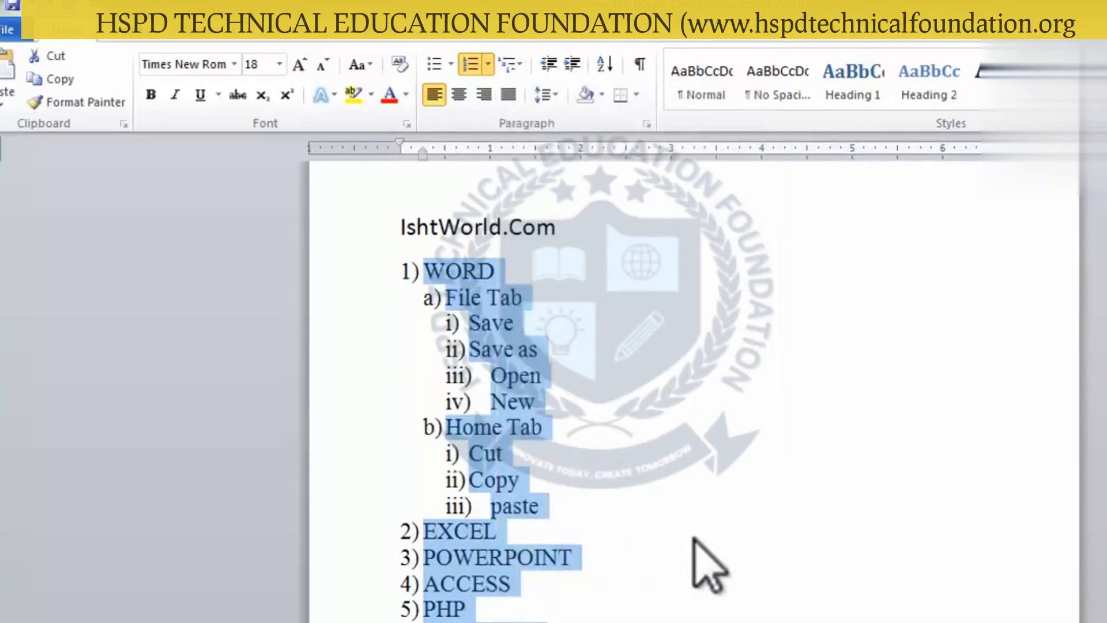